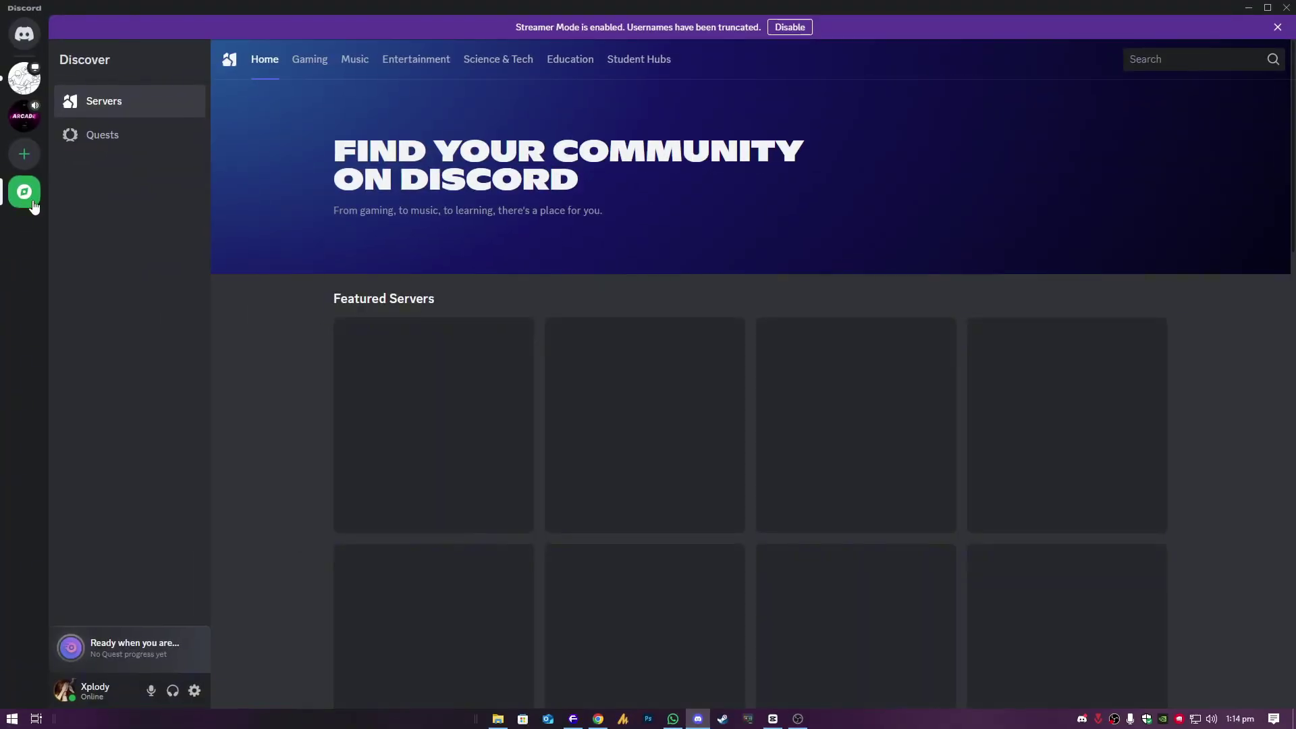
Open Discord's Quests page and replay the PC Game Pass quest video.
left_click(126, 139)
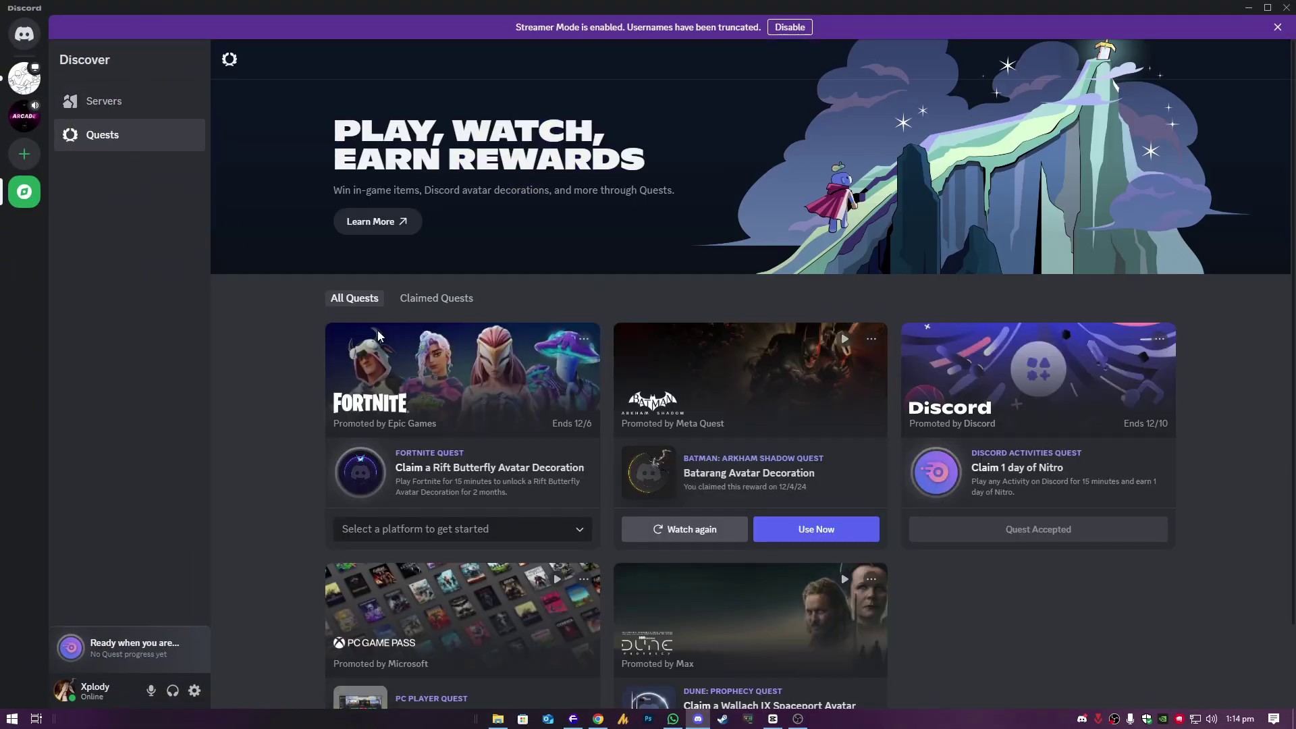
scroll(715, 475, "down", 2)
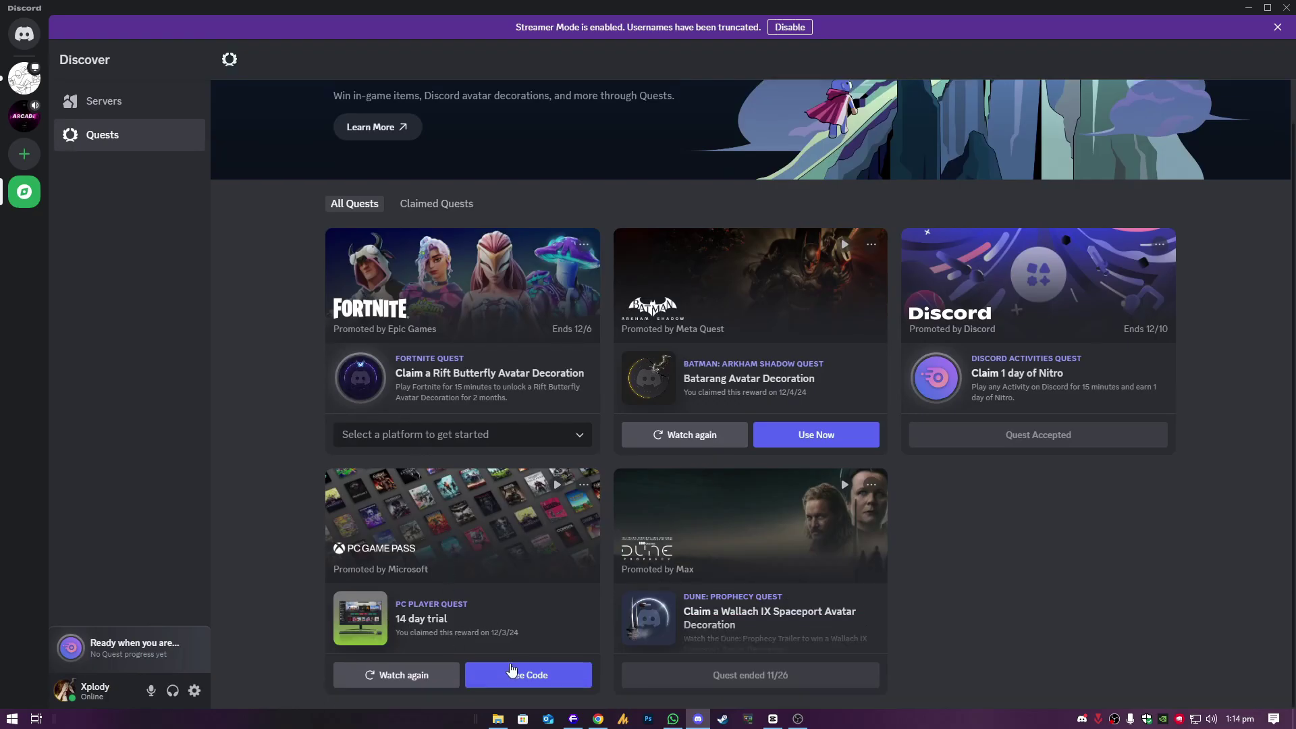
left_click(418, 678)
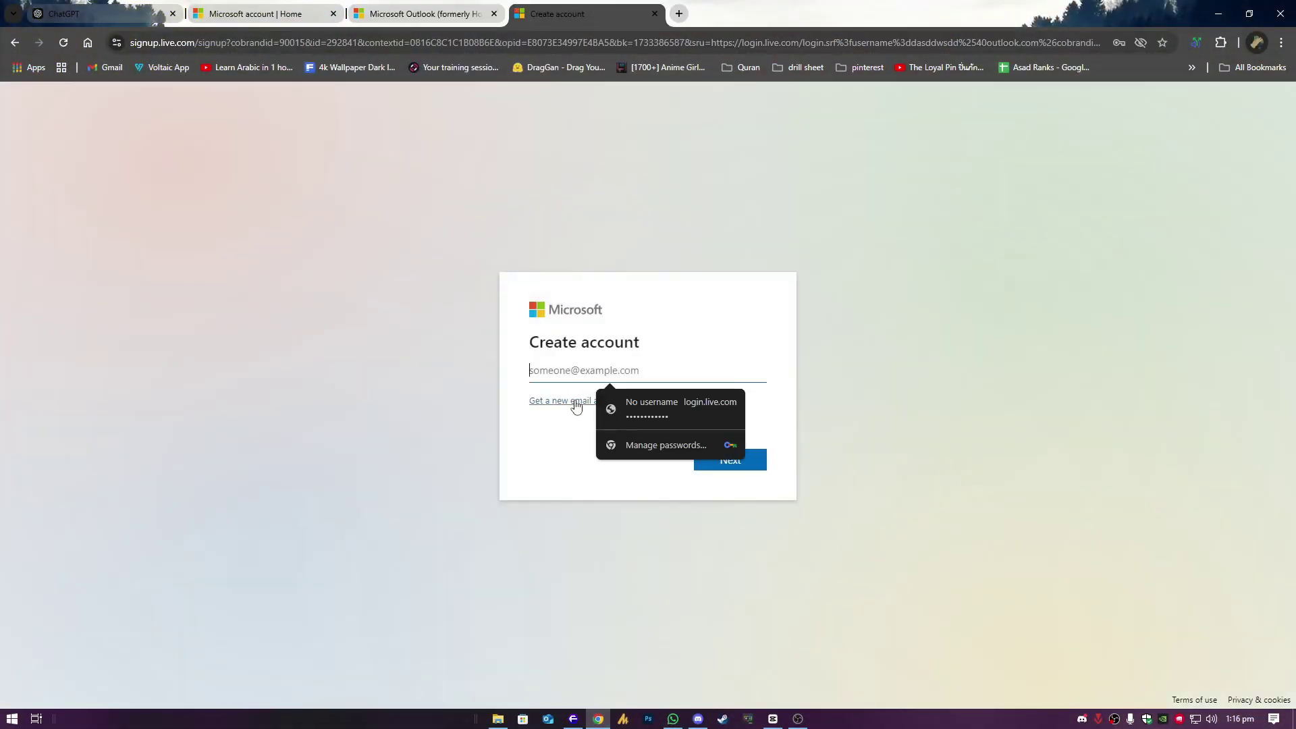
left_click(577, 406)
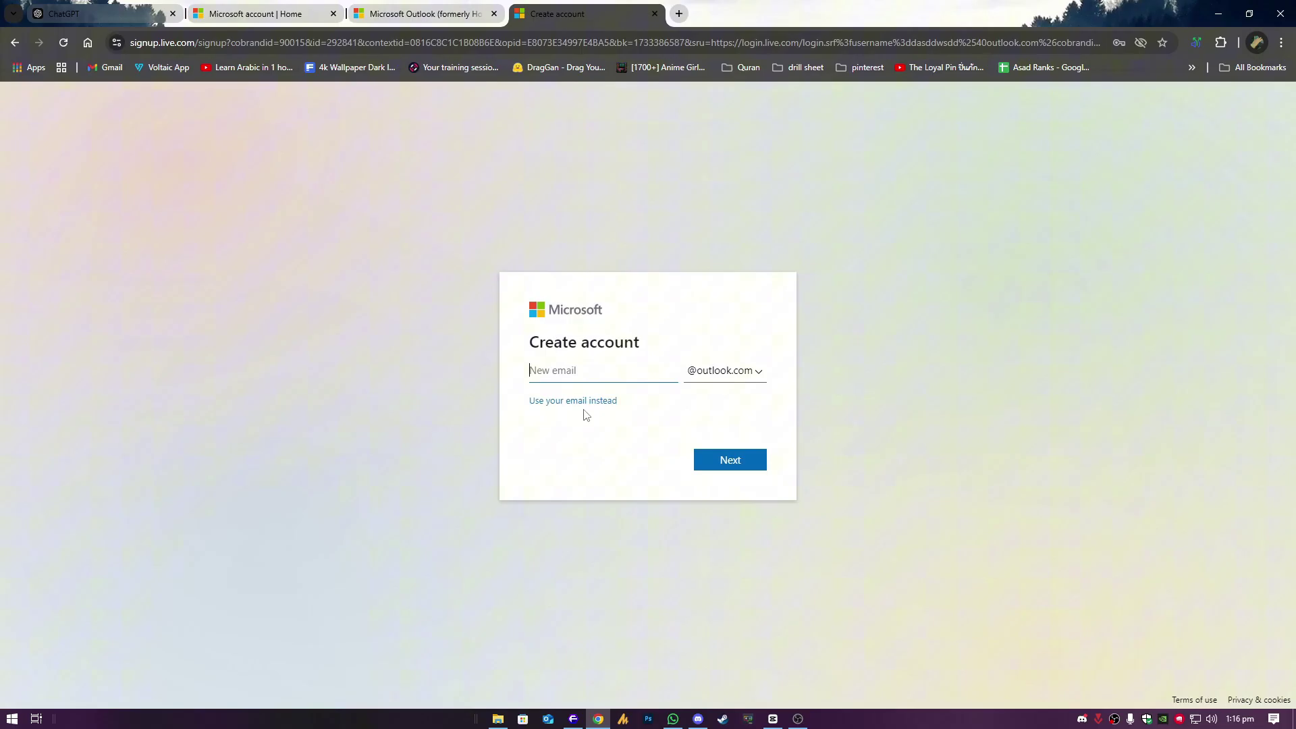
left_click(758, 370)
left_click(680, 391)
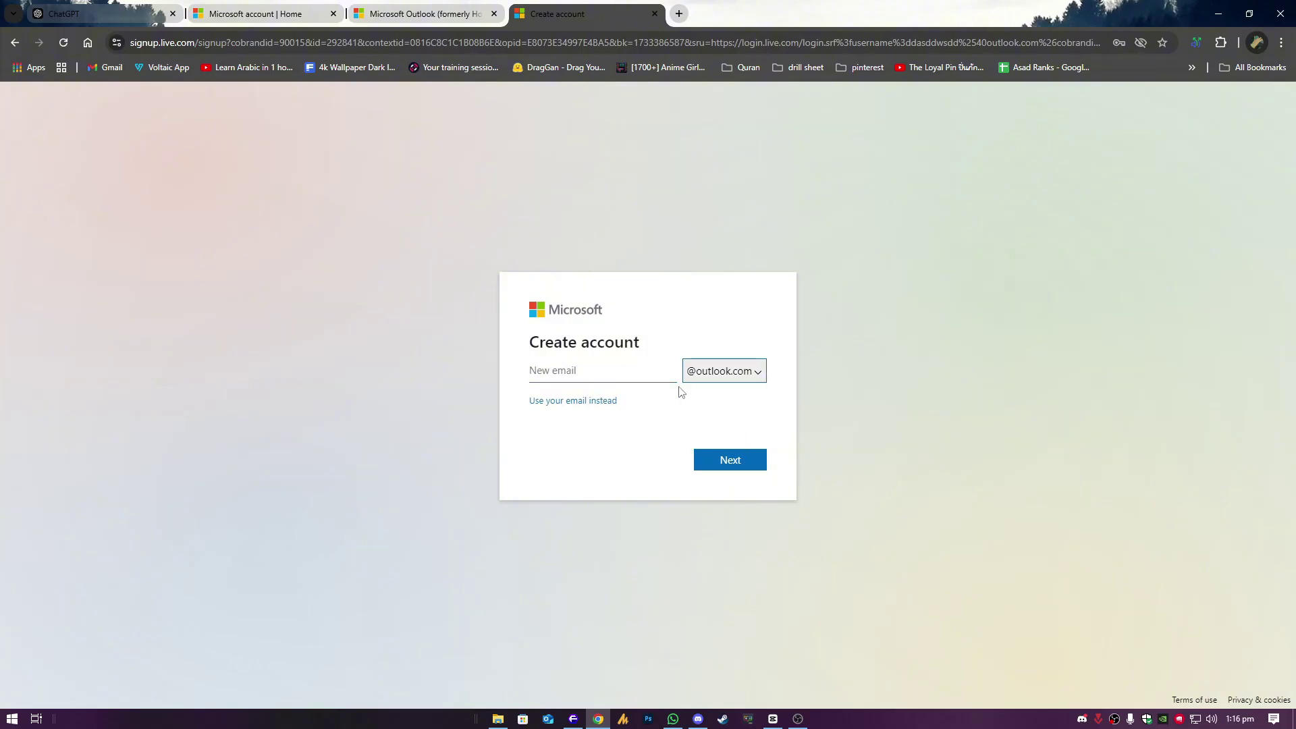
left_click(611, 376)
type("windowsf")
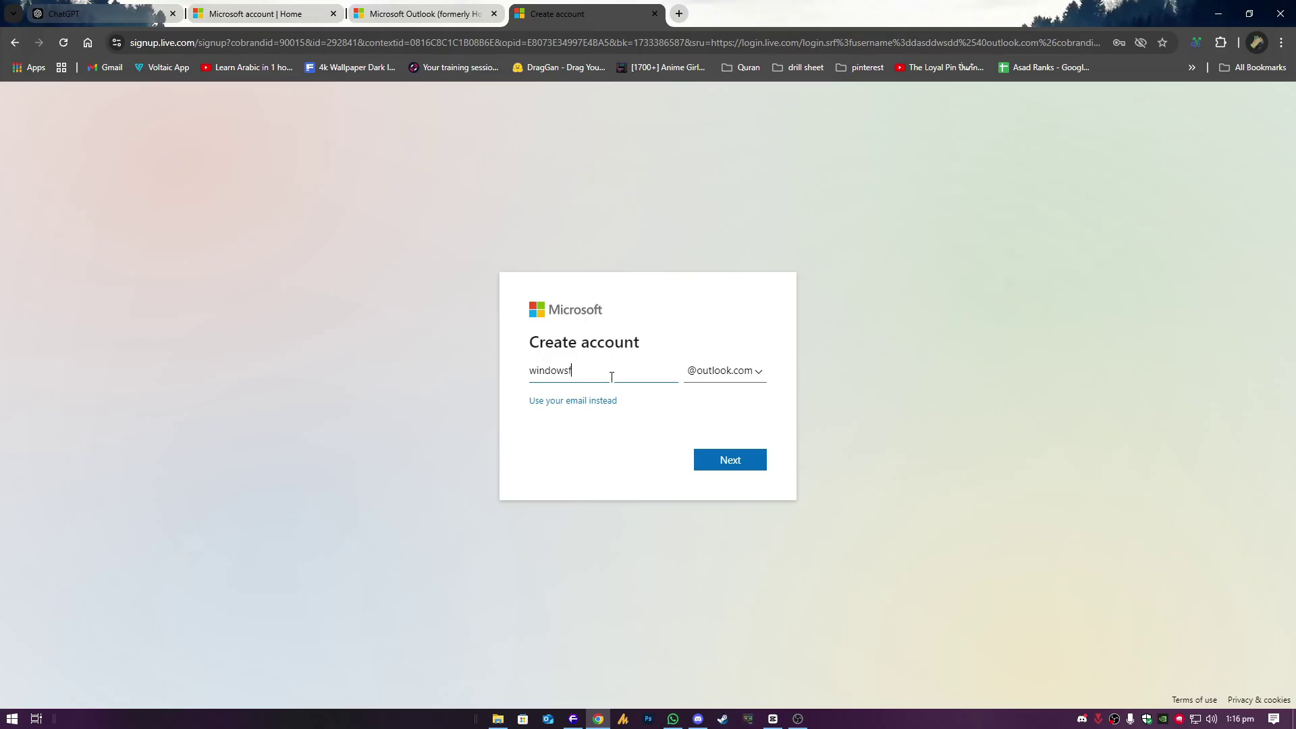
type("ixer230")
key("Return")
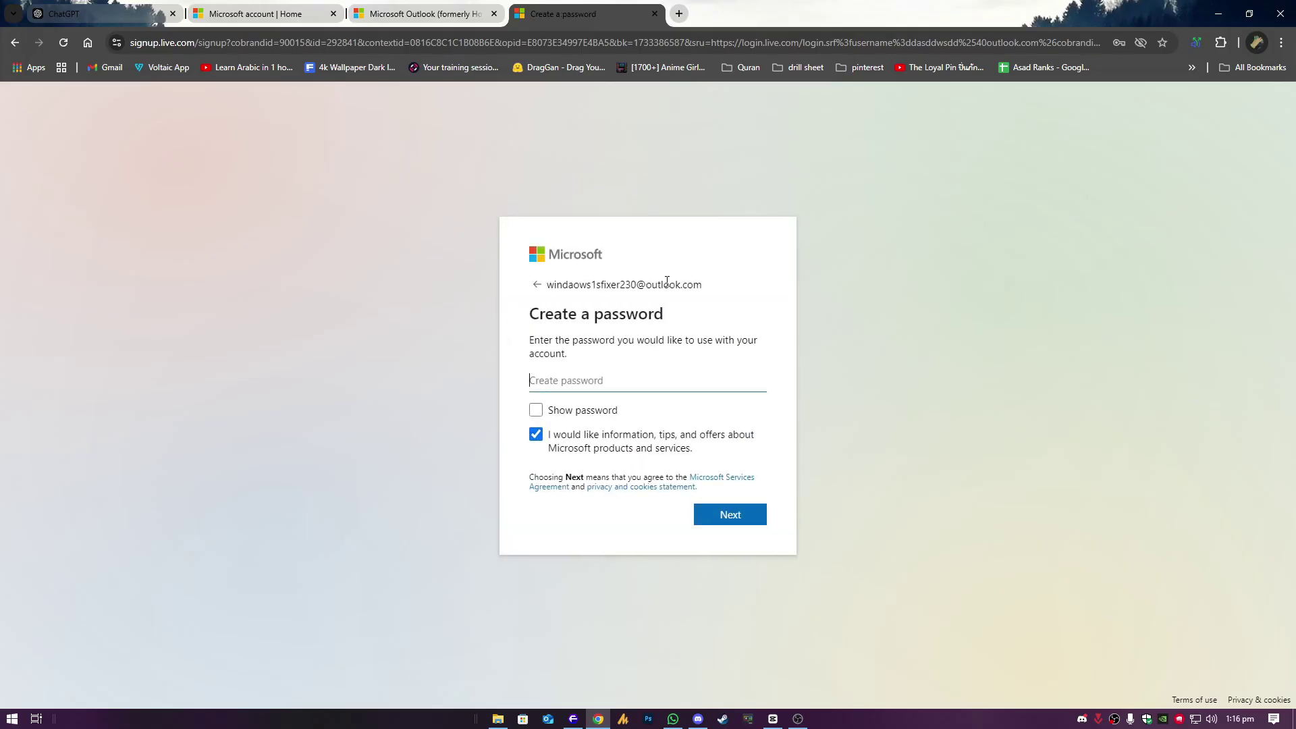
Fill in a suggested strong password and continue to the name step.
left_click_drag(667, 282, 376, 285)
left_click(548, 284)
left_click_drag(548, 285, 728, 285)
left_click(596, 386)
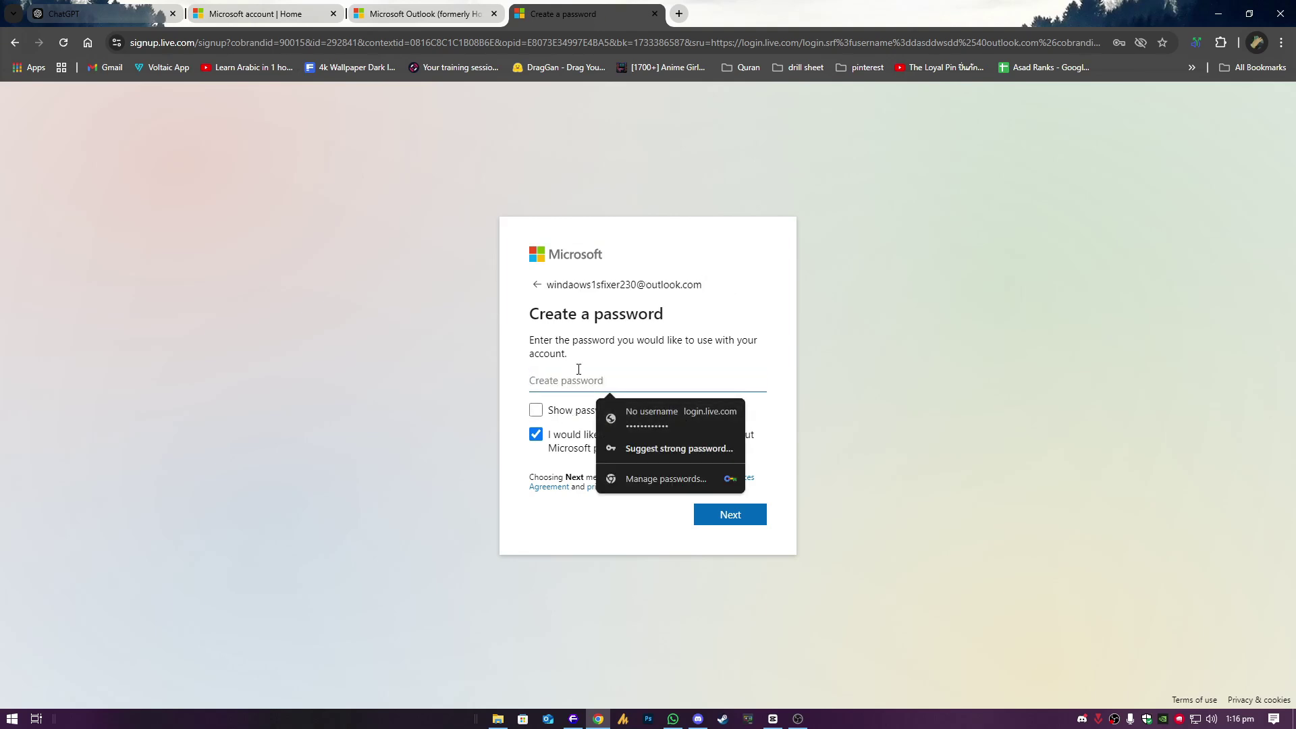
left_click(690, 454)
left_click(744, 522)
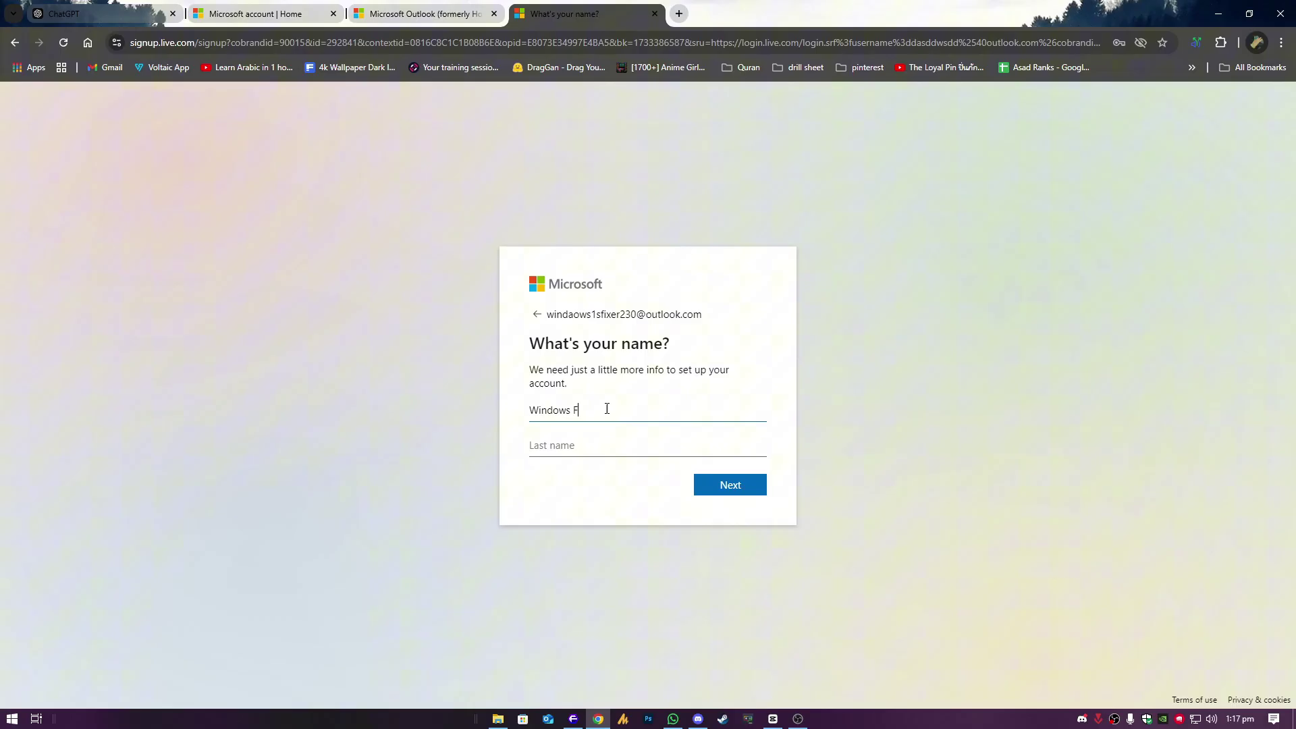
type("Fixer")
Submit the name, choose United States, and enter birthdate January 1, 2000.
key("Return")
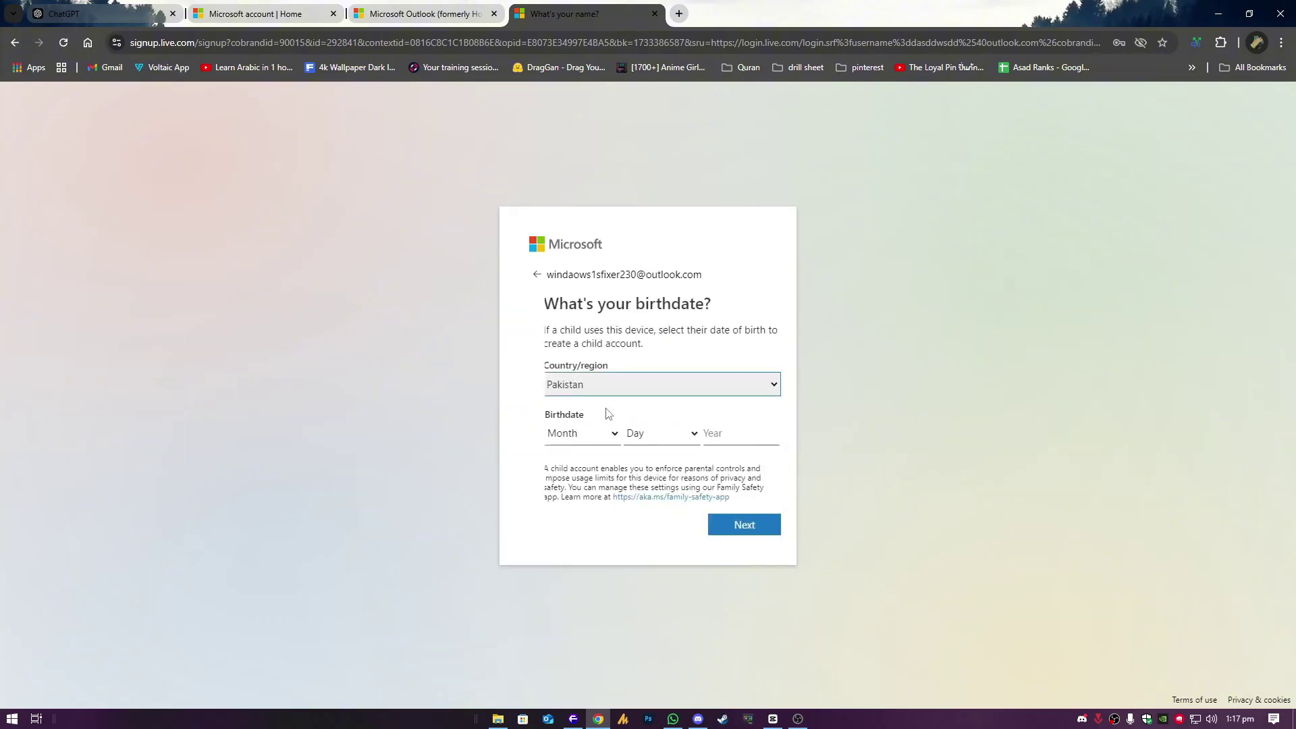
left_click(620, 384)
scroll(621, 329, "down", 2)
scroll(620, 329, "down", 4)
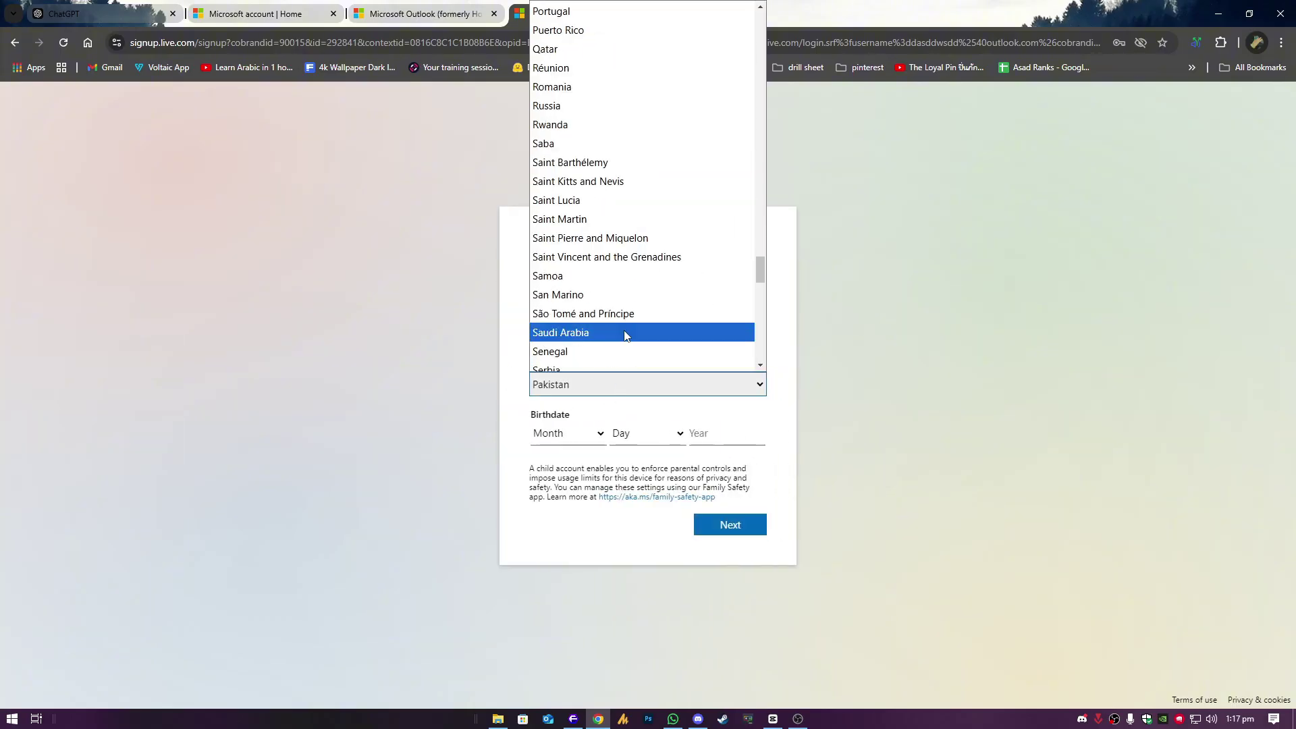
scroll(625, 335, "down", 8)
scroll(630, 320, "down", 2)
scroll(619, 307, "down", 2)
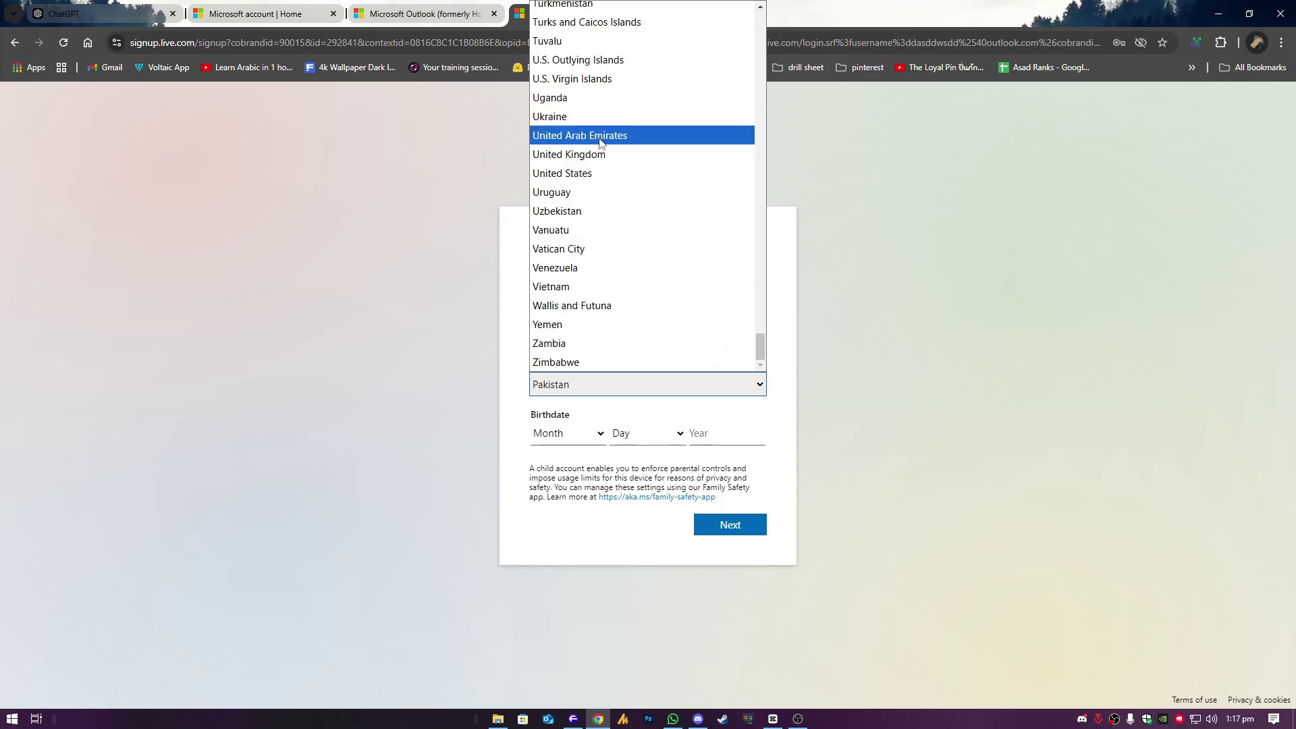
left_click(599, 173)
left_click(577, 442)
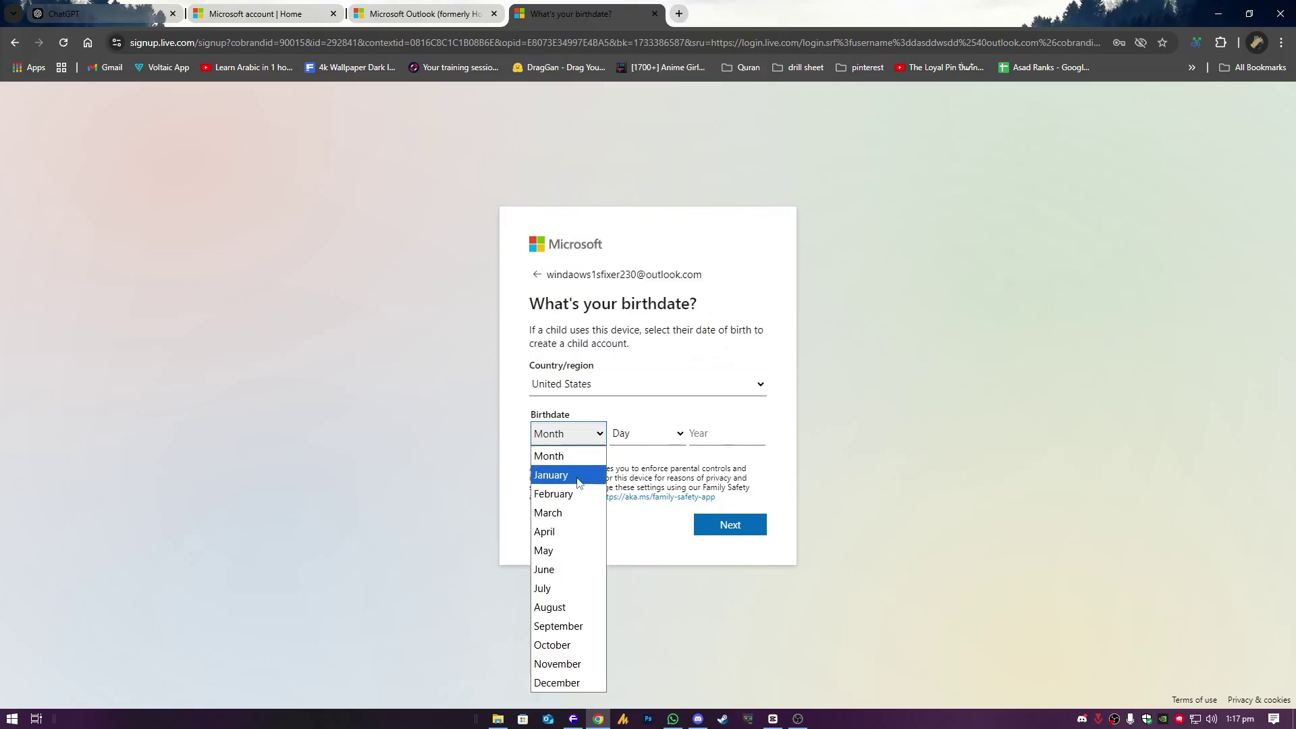
left_click(578, 475)
left_click(648, 434)
left_click(653, 74)
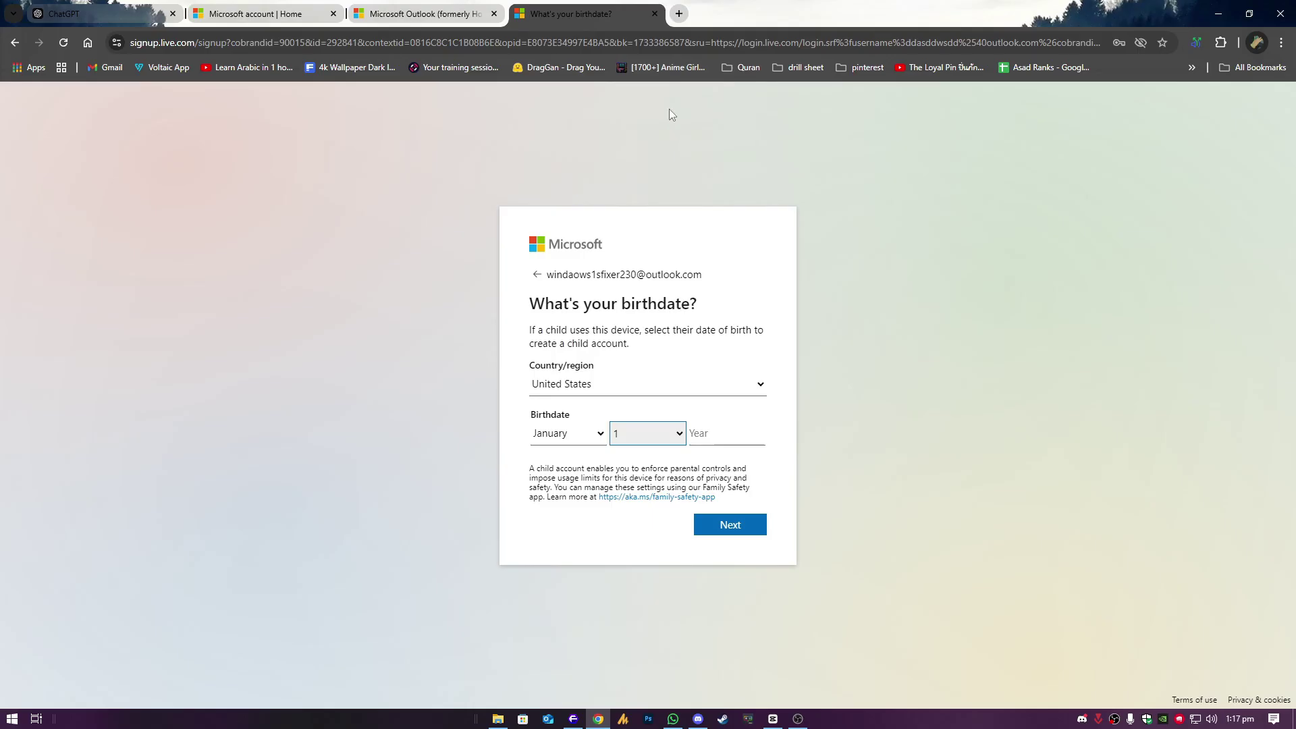
left_click(711, 433)
type("000")
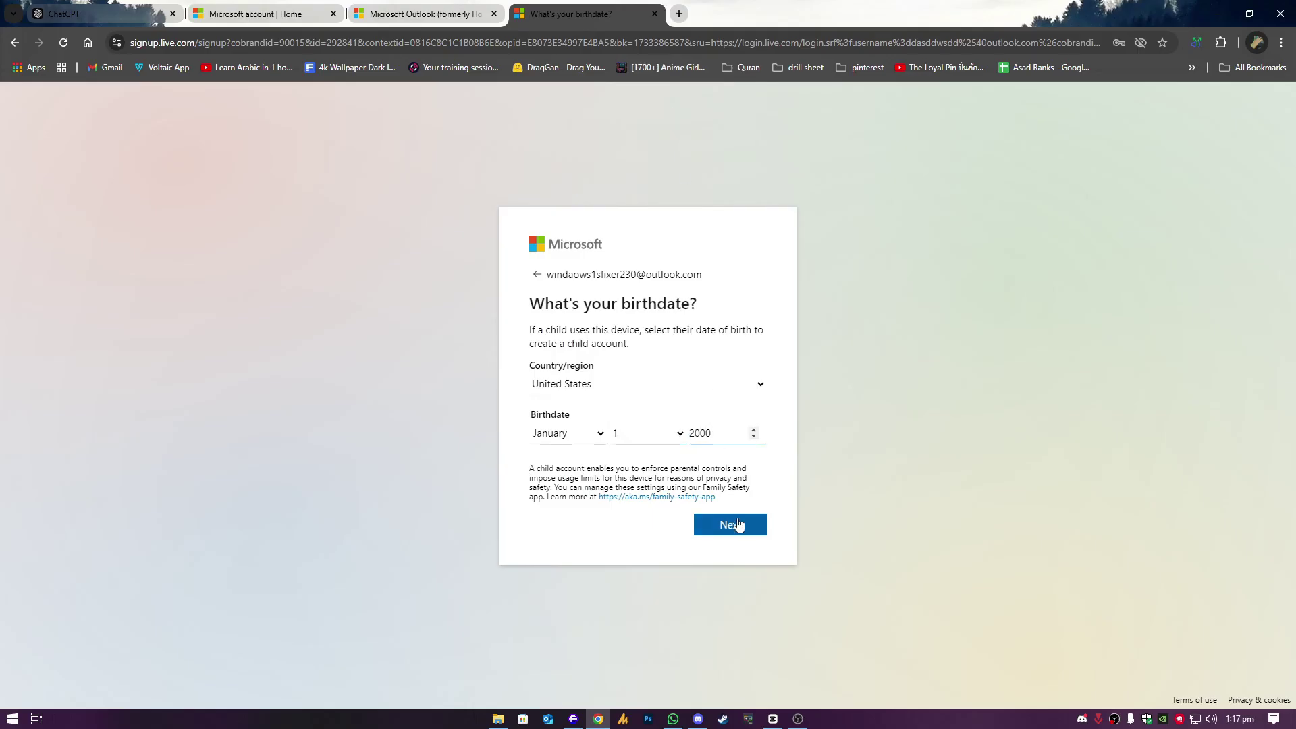
left_click(737, 527)
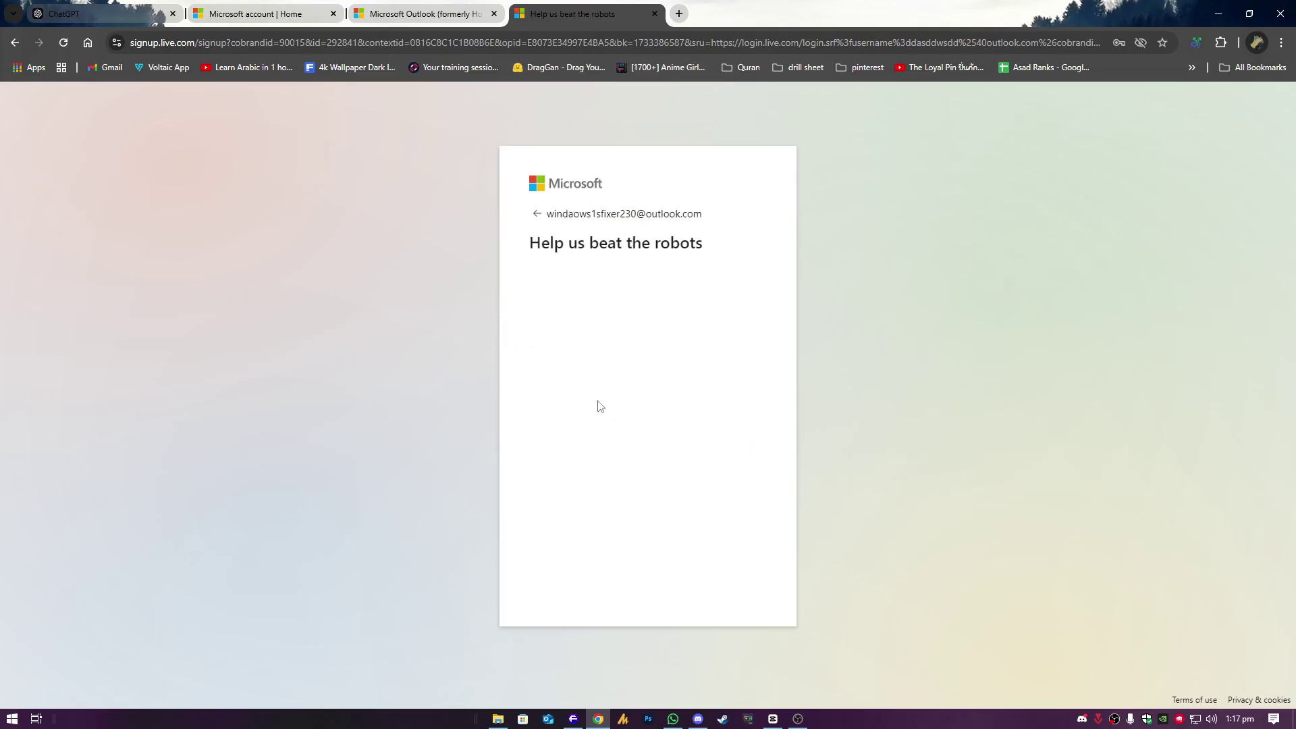
Pass the robot check by rotating the vehicle to match the hand.
left_click(698, 410)
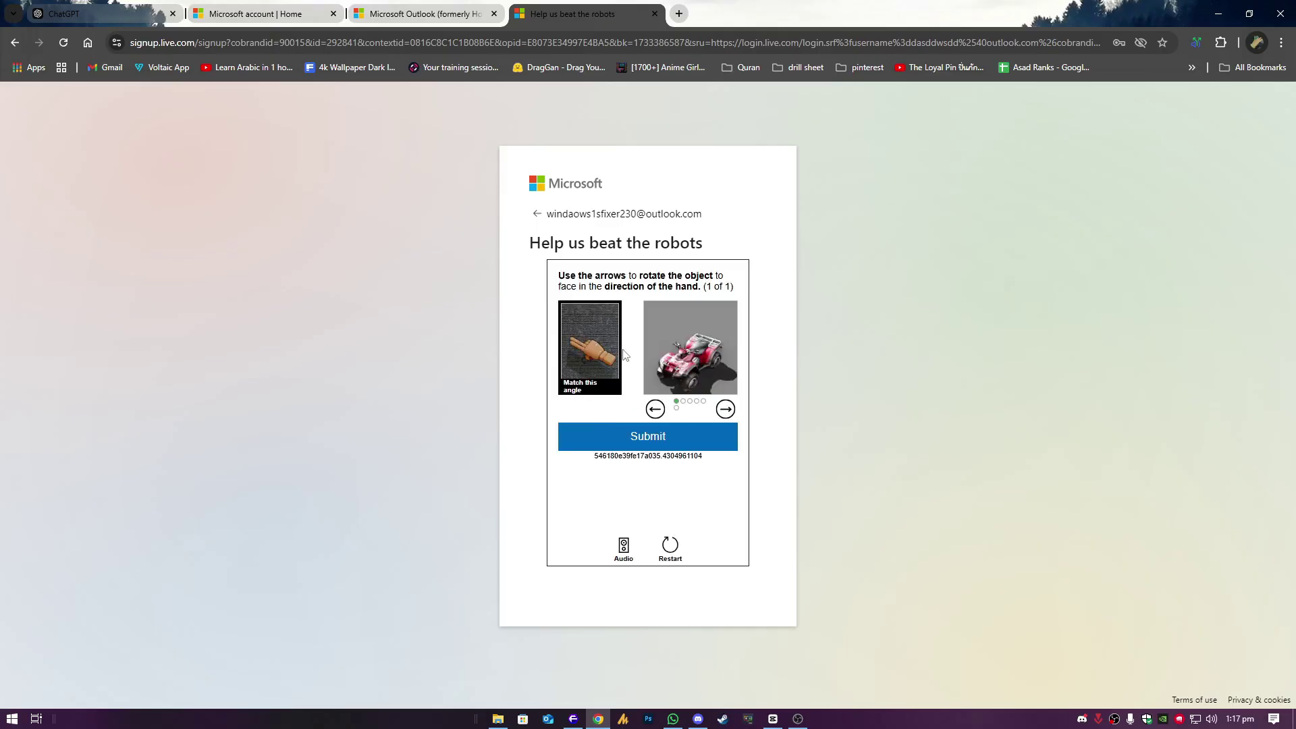
left_click(656, 408)
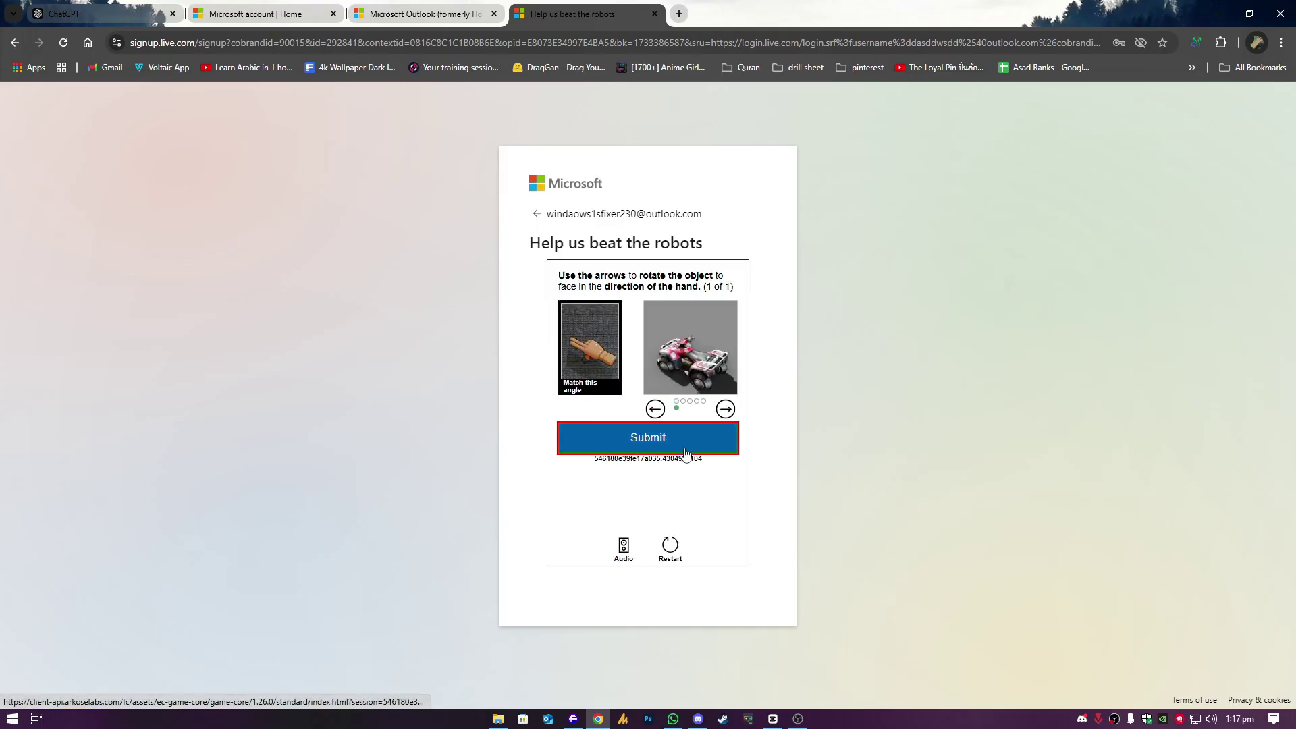
left_click(648, 437)
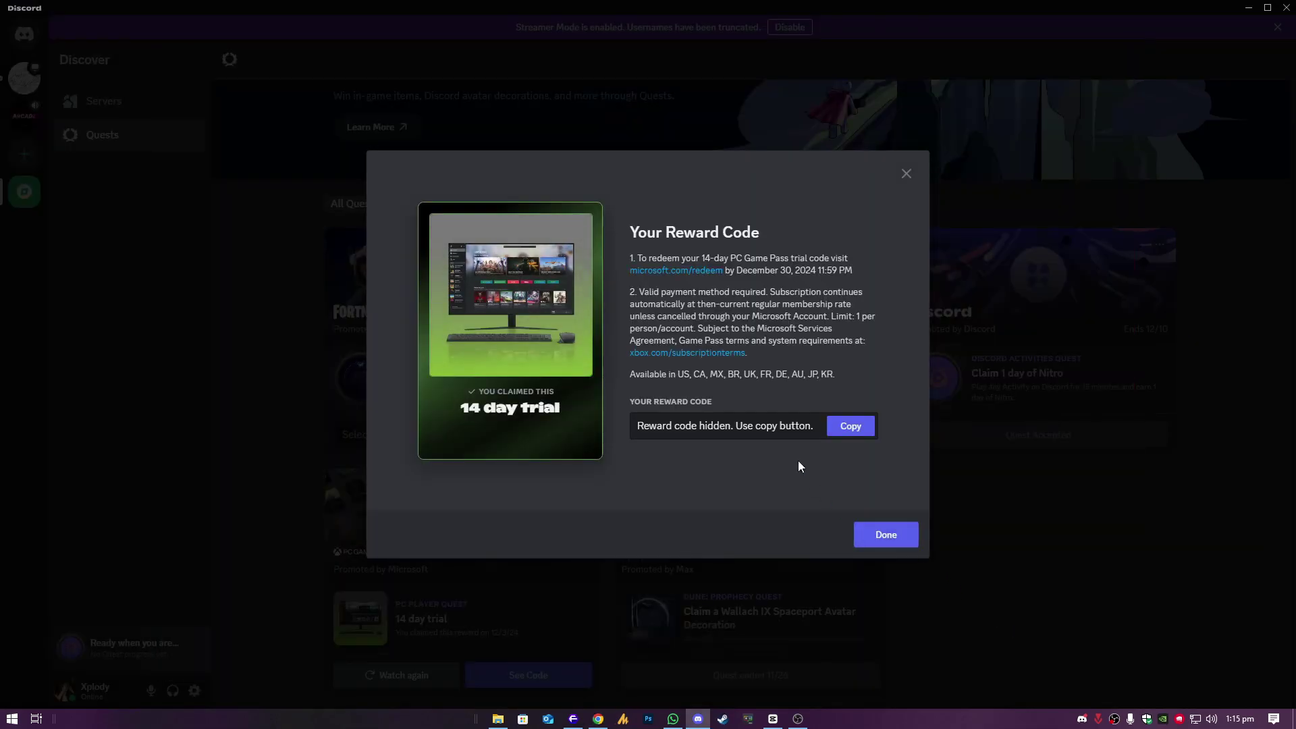
Copy the hidden 14-day trial code from the Your Reward Code dialog.
left_click(850, 430)
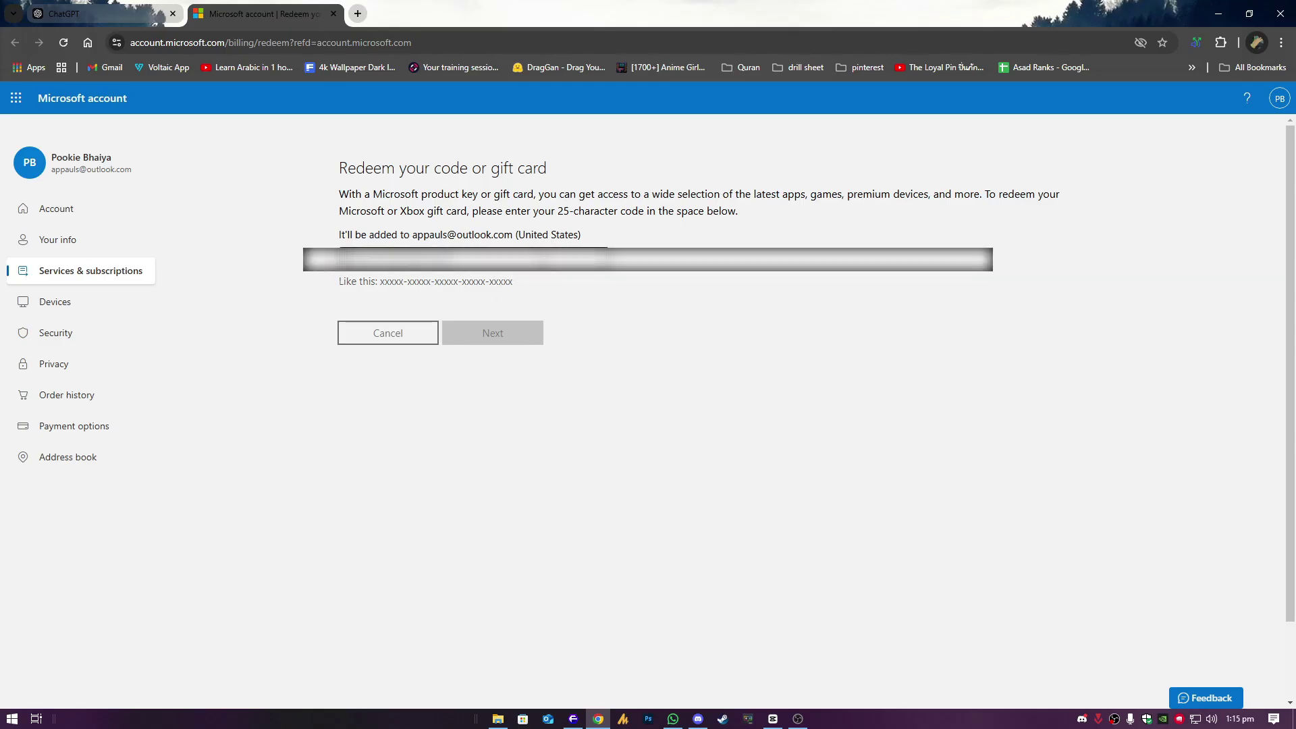
Paste the copied reward code into Microsoft's redeem code field.
key("ctrl+v")
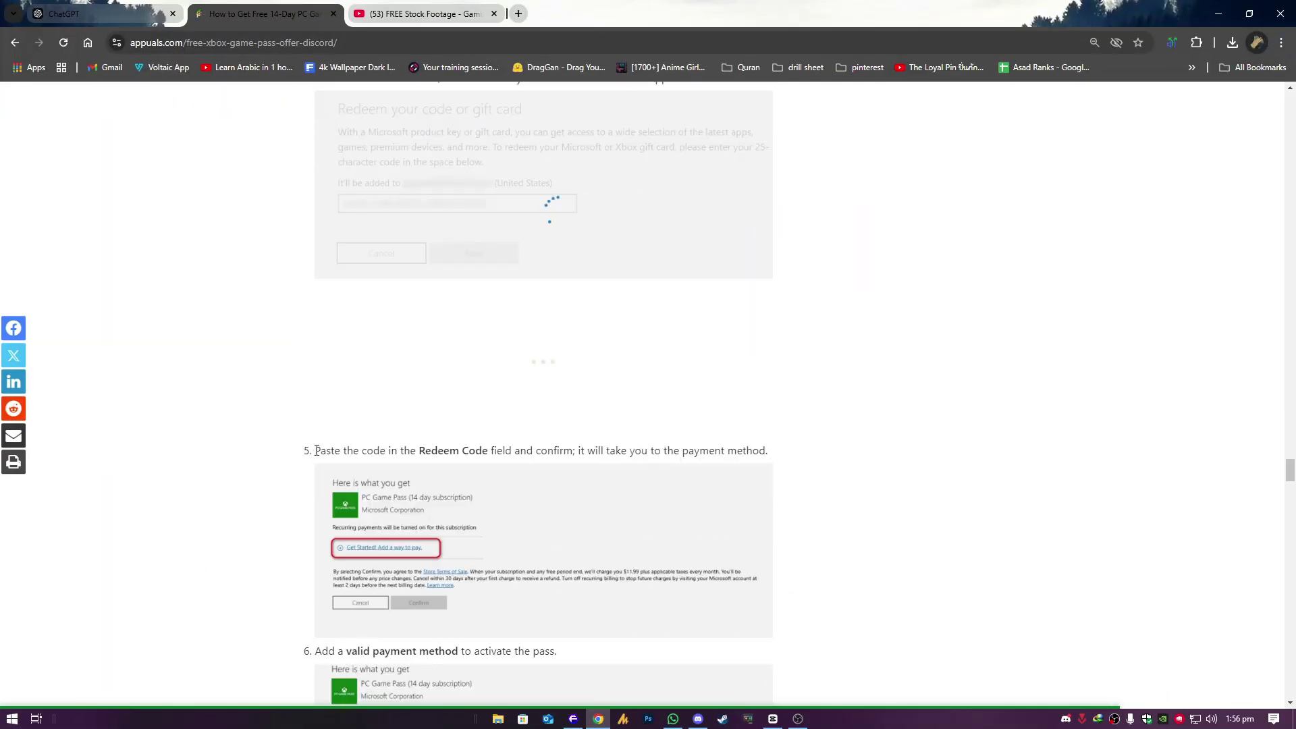
Read the guide's cancel-subscription and remove-payment-method steps, highlighting key lines.
left_click_drag(315, 450, 733, 455)
scroll(499, 479, "down", 2)
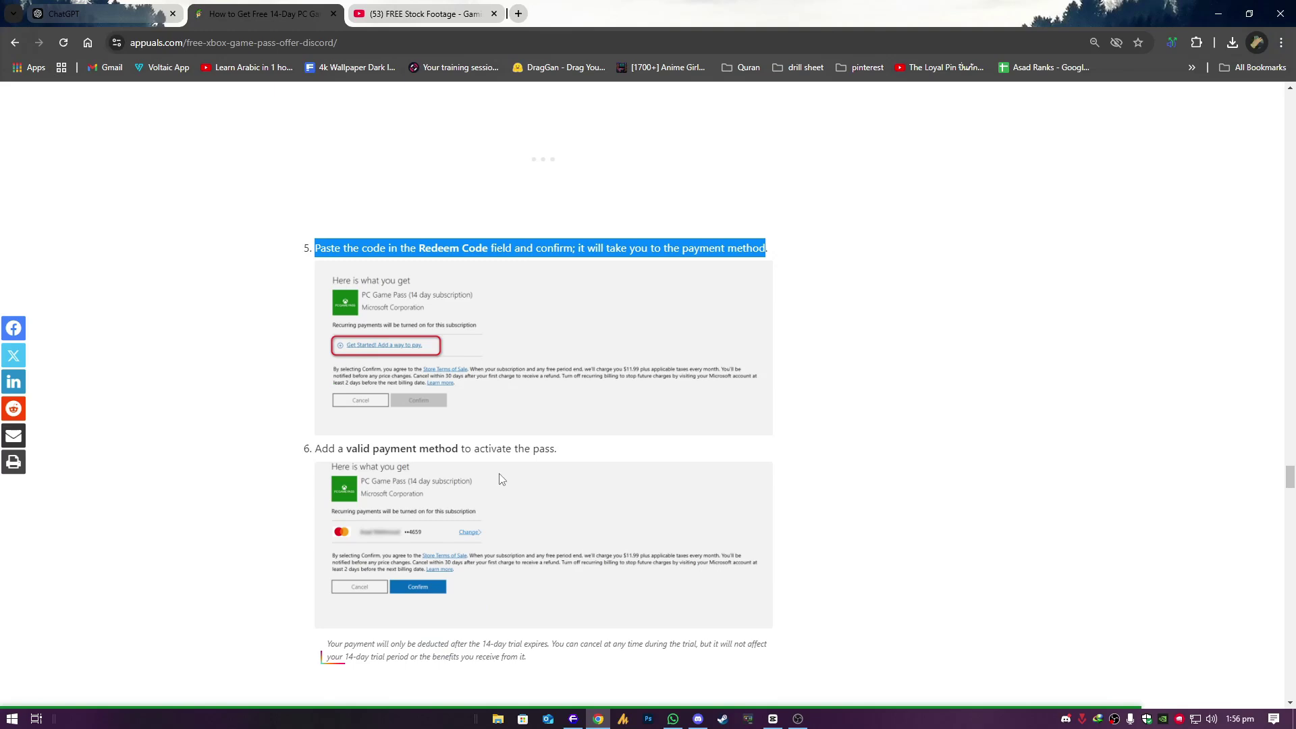
scroll(446, 356, "down", 2)
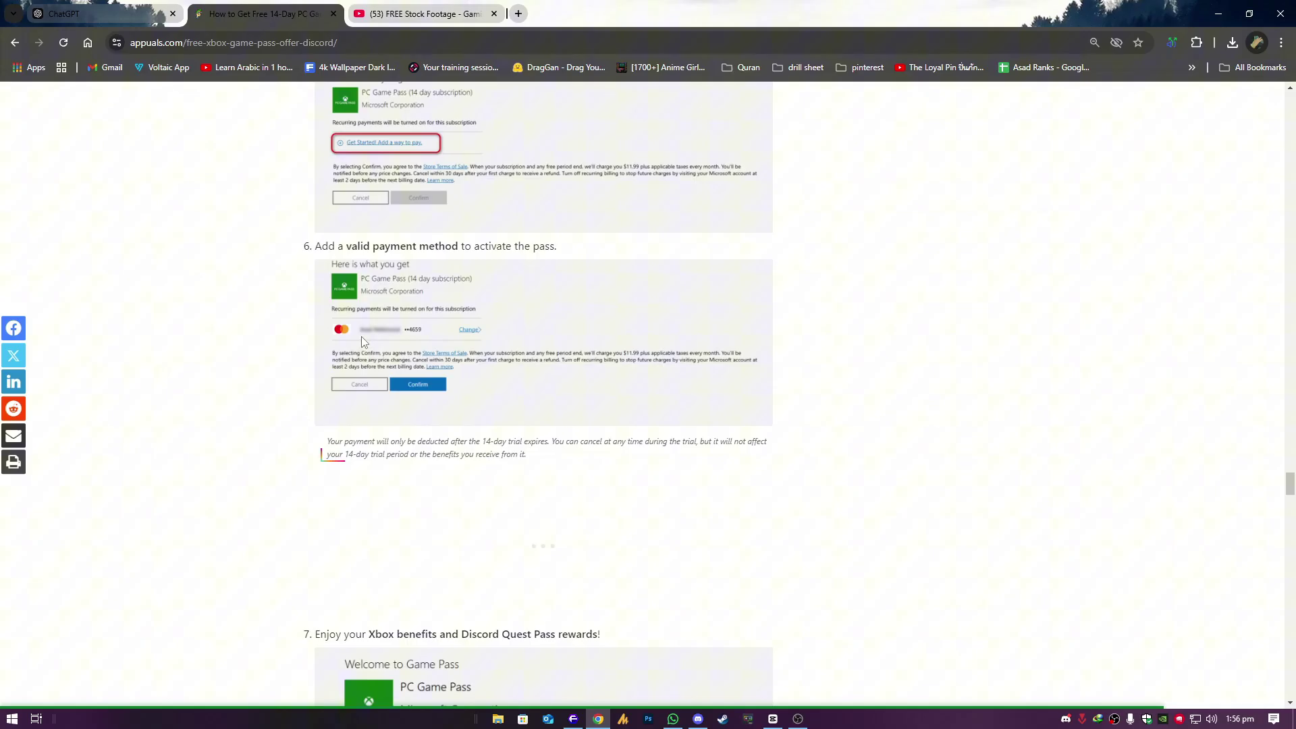
scroll(424, 385, "down", 1)
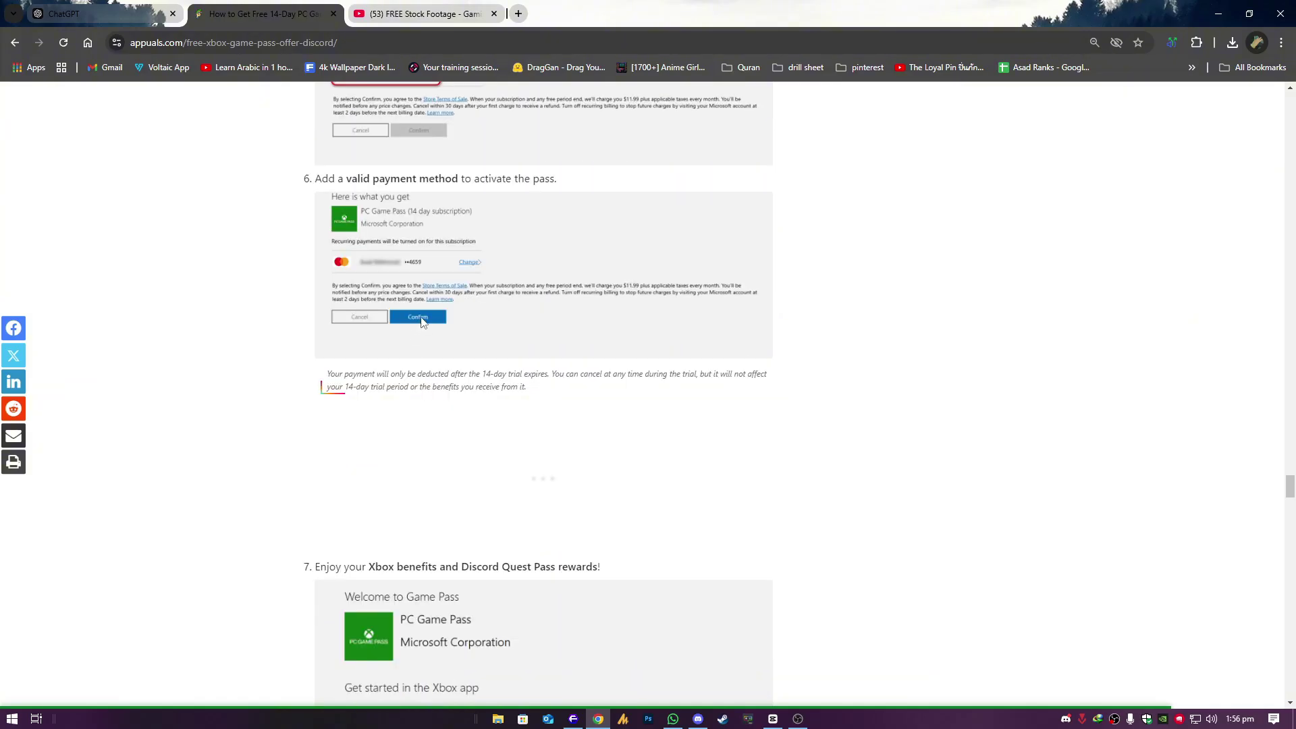
scroll(445, 350, "down", 3)
scroll(447, 402, "down", 2)
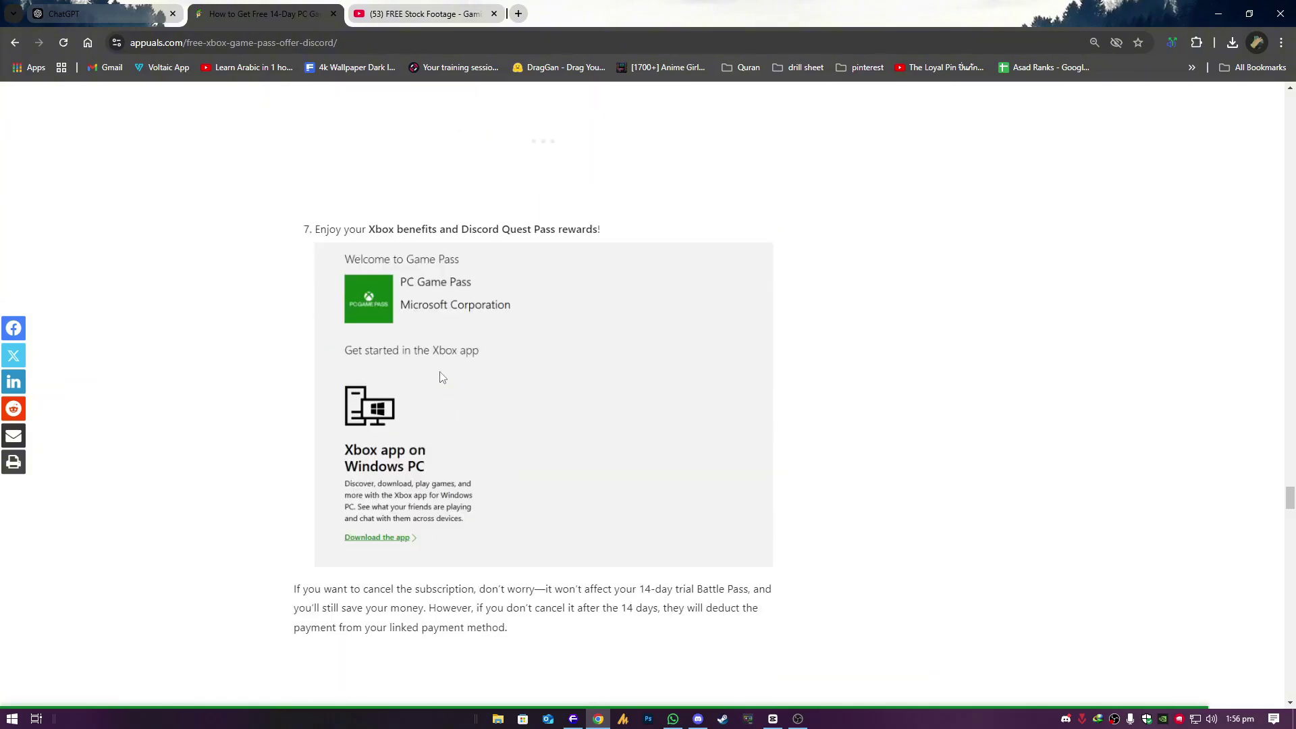
scroll(329, 229, "down", 4)
left_click_drag(294, 318, 354, 319)
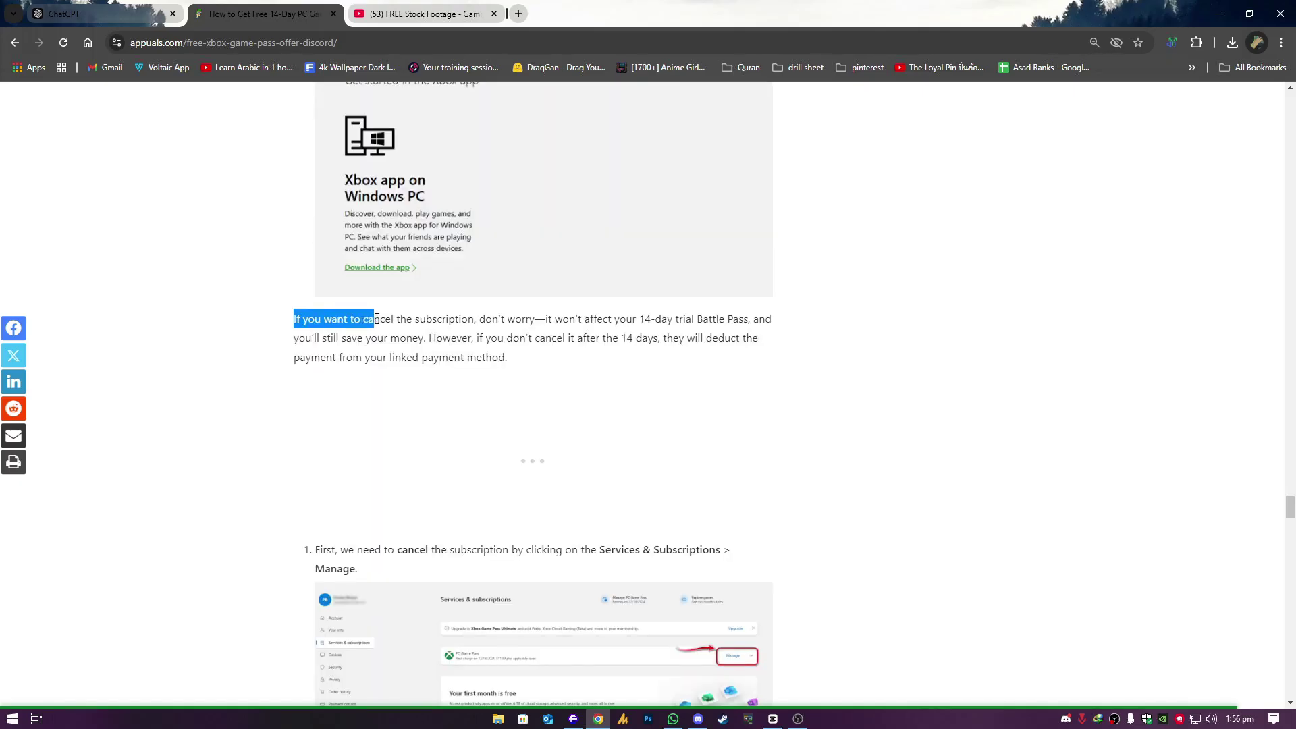
left_click_drag(376, 319, 489, 354)
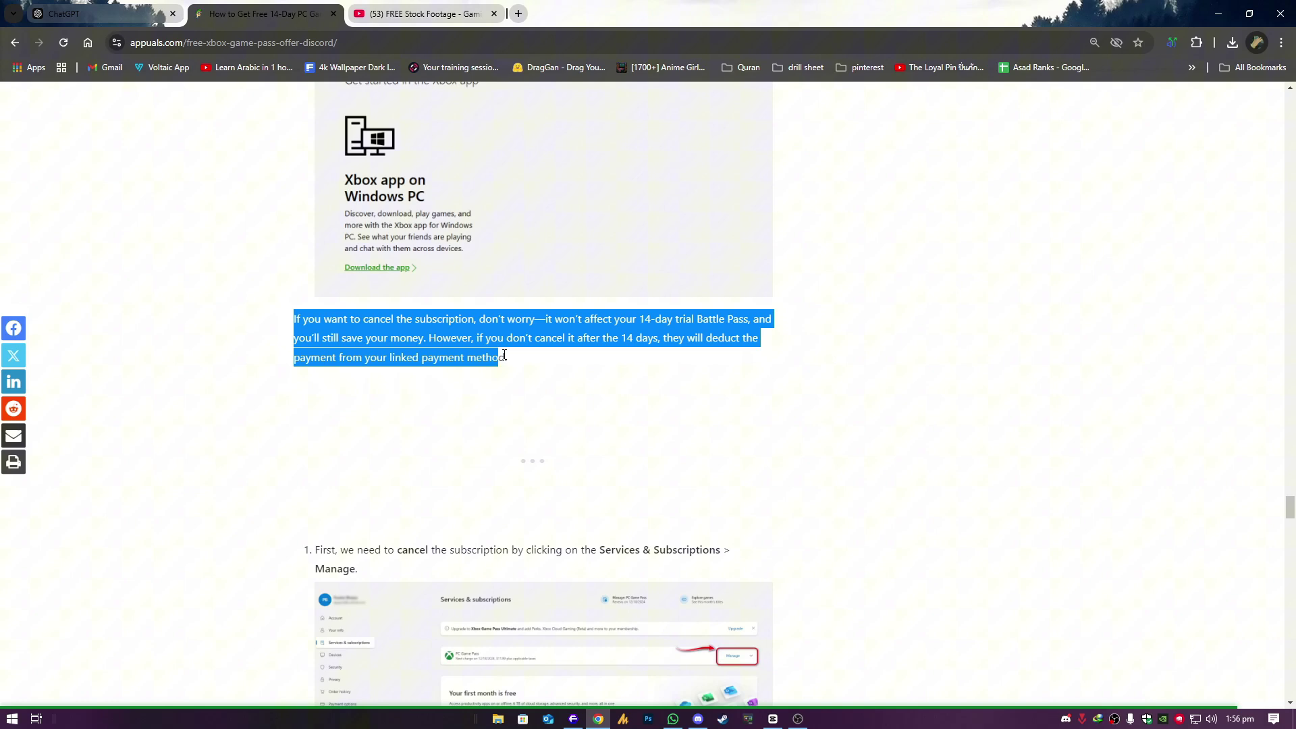
scroll(483, 335, "down", 3)
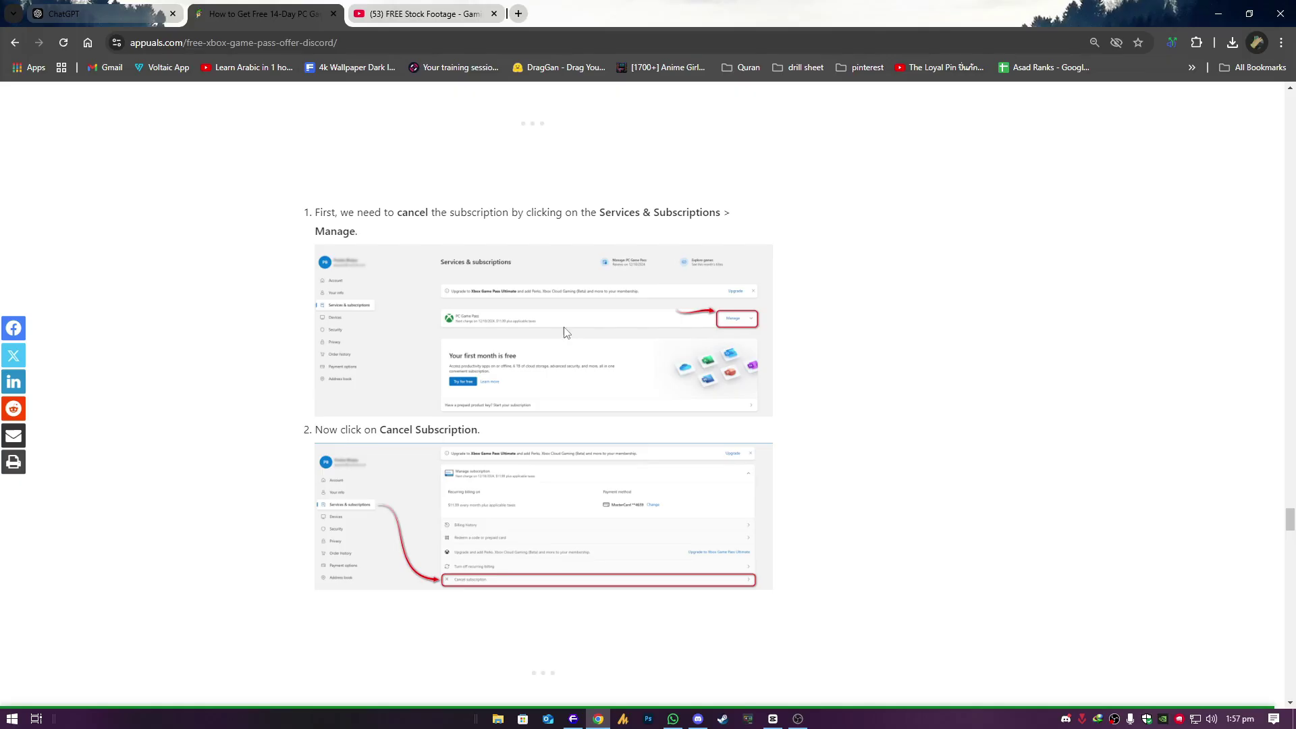
scroll(601, 398, "down", 2)
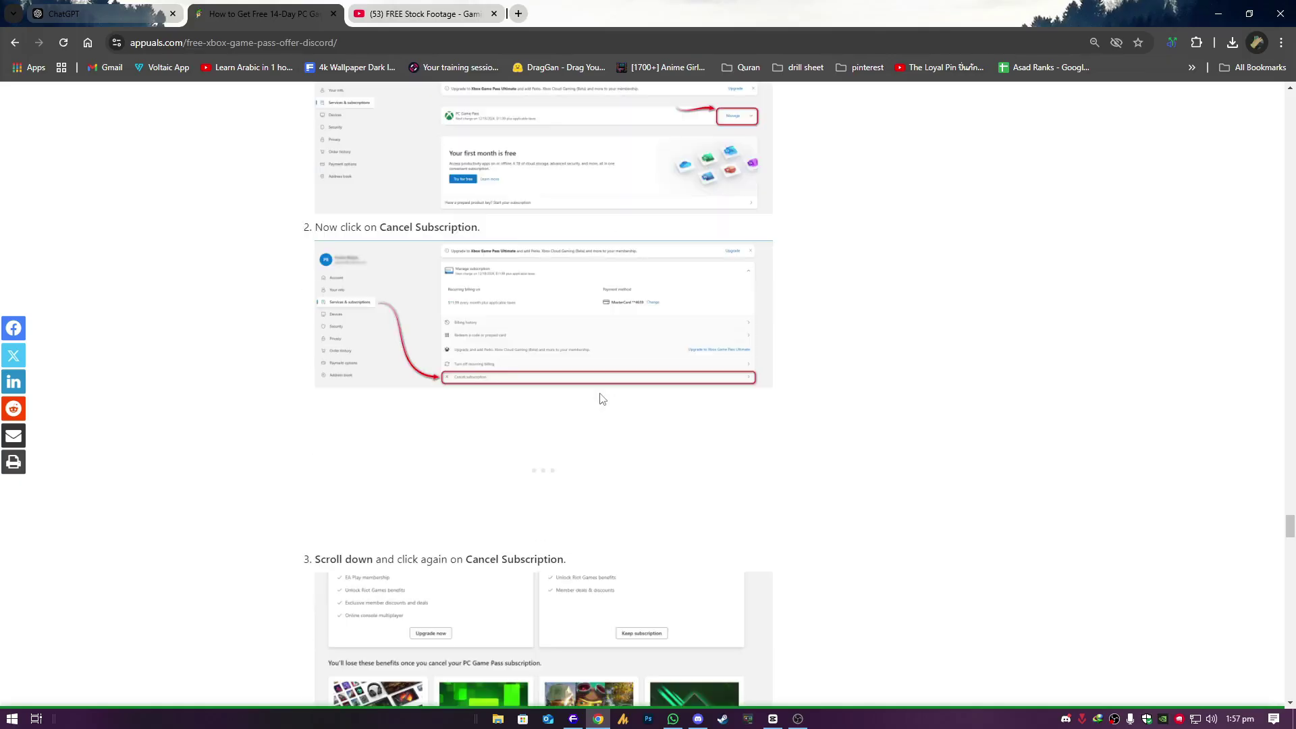
scroll(431, 365, "down", 3)
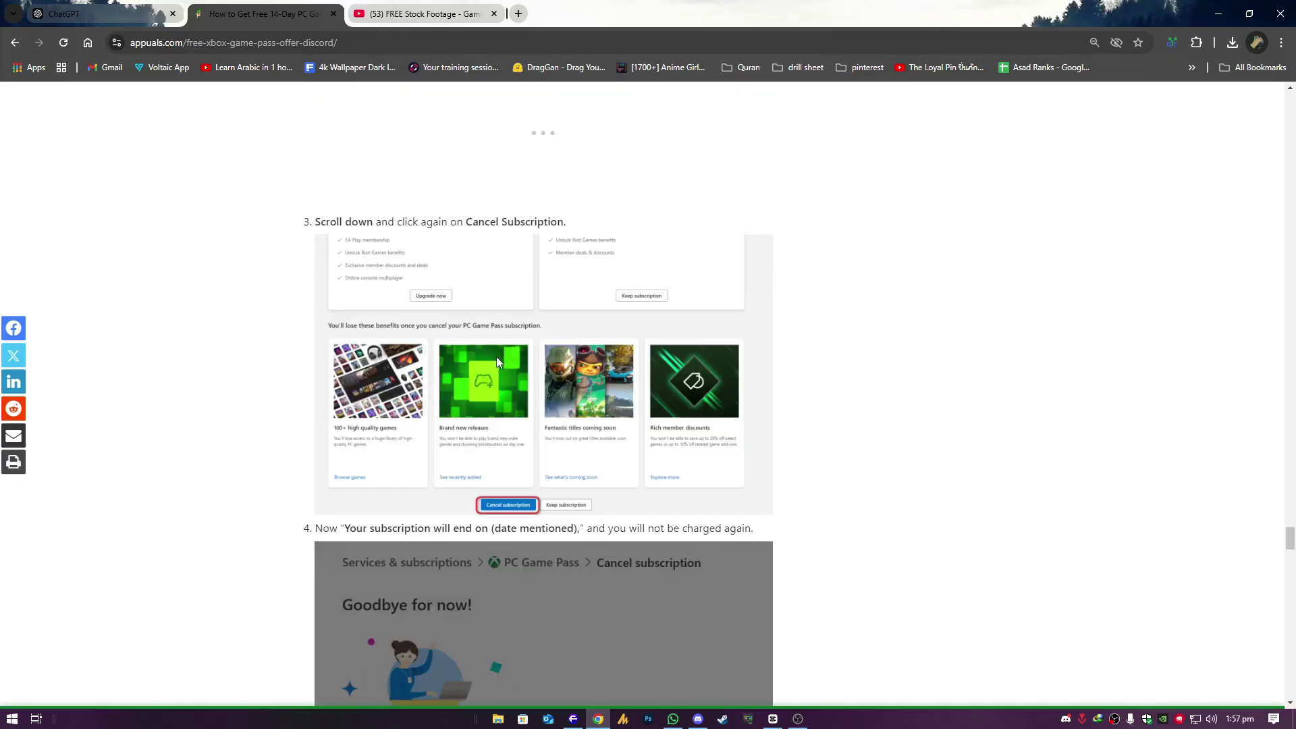
scroll(497, 356, "down", 1)
scroll(440, 340, "up", 1)
left_click_drag(316, 219, 553, 221)
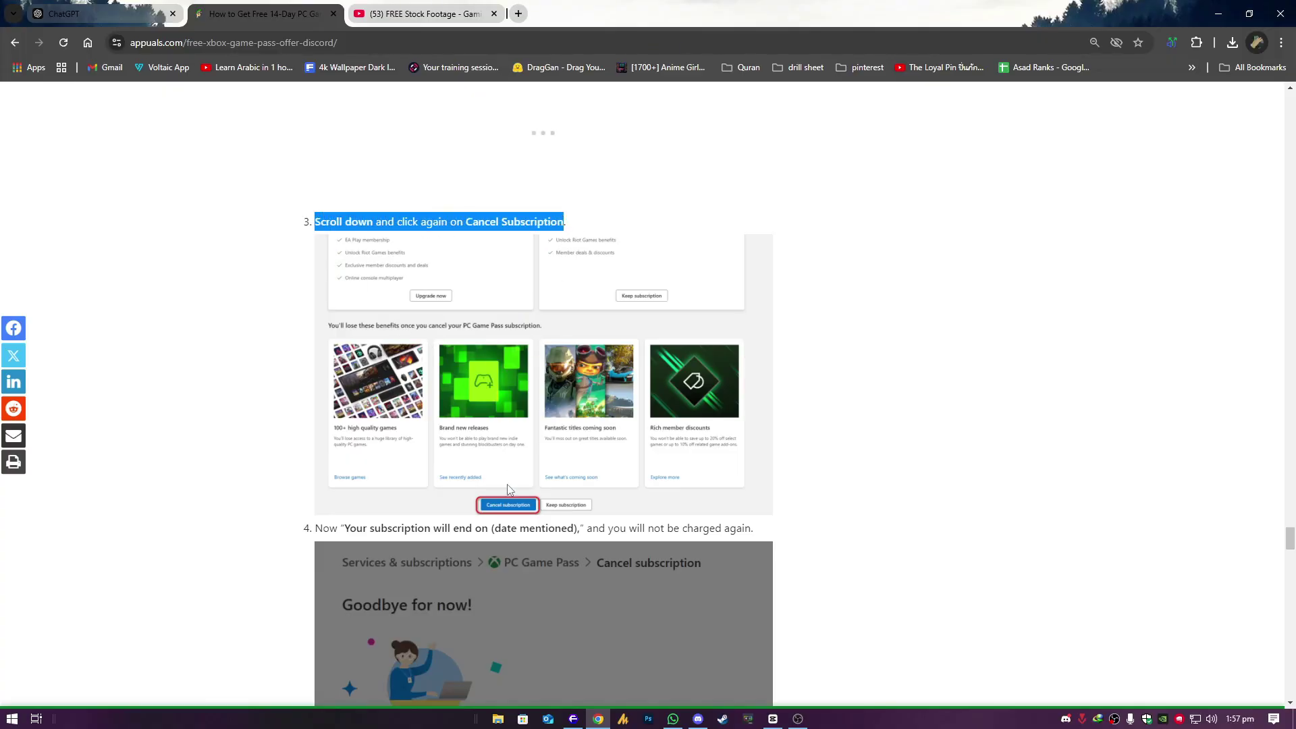
scroll(501, 512, "down", 1)
scroll(505, 500, "down", 2)
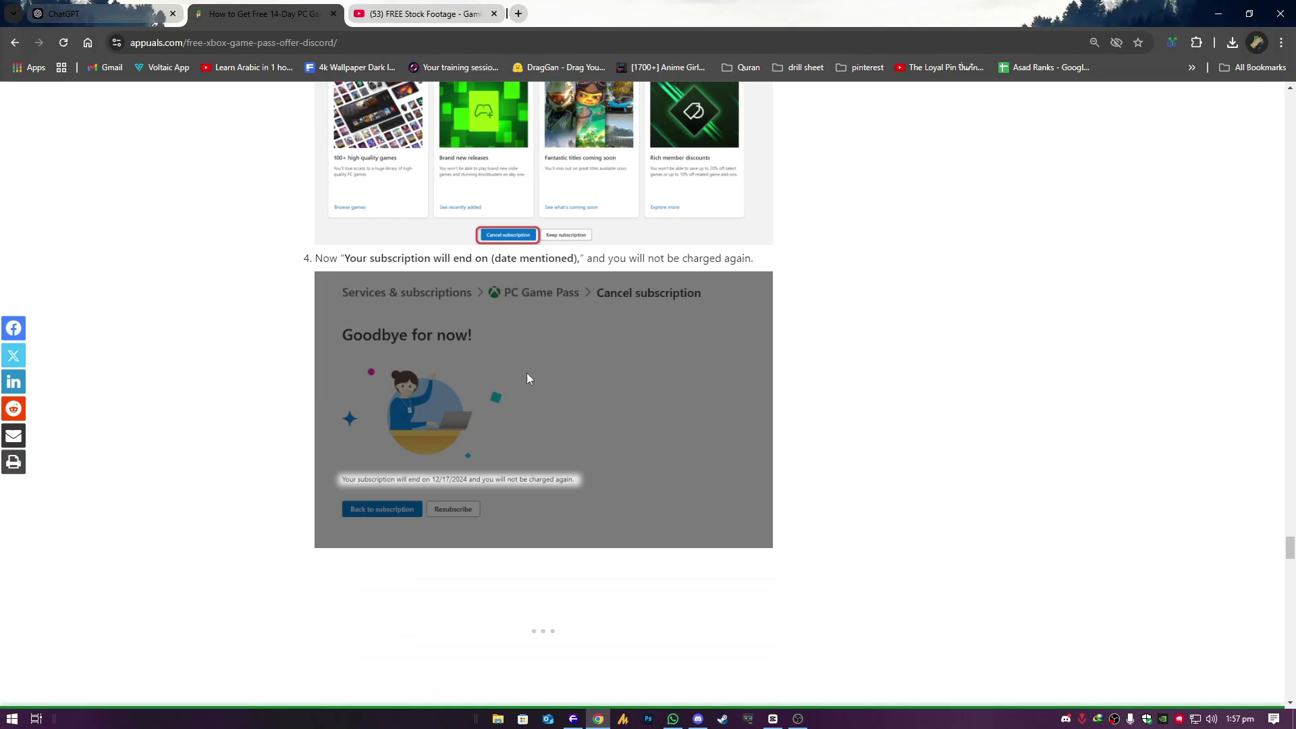
left_click_drag(323, 259, 520, 253)
left_click(540, 484)
scroll(540, 482, "down", 3)
scroll(535, 415, "down", 2)
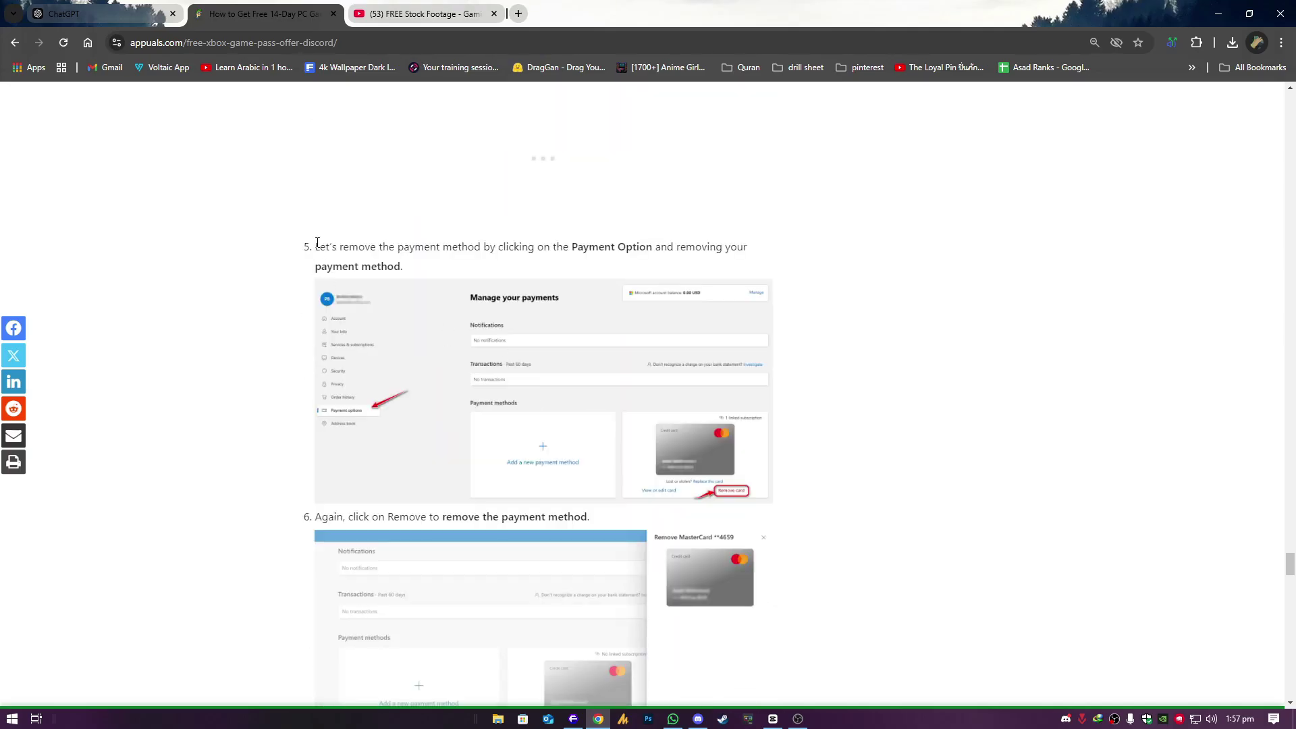
left_click_drag(316, 243, 384, 243)
left_click_drag(537, 247, 750, 248)
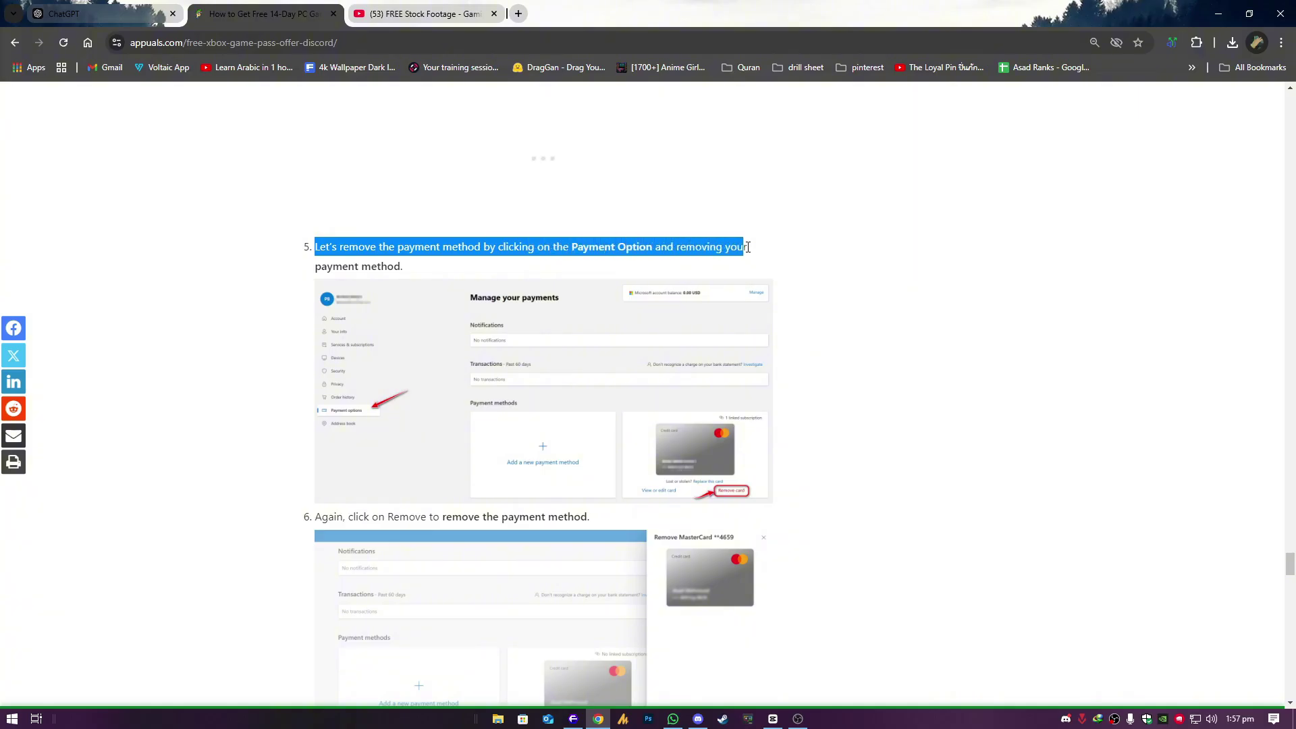
left_click(749, 247)
left_click_drag(321, 269, 405, 268)
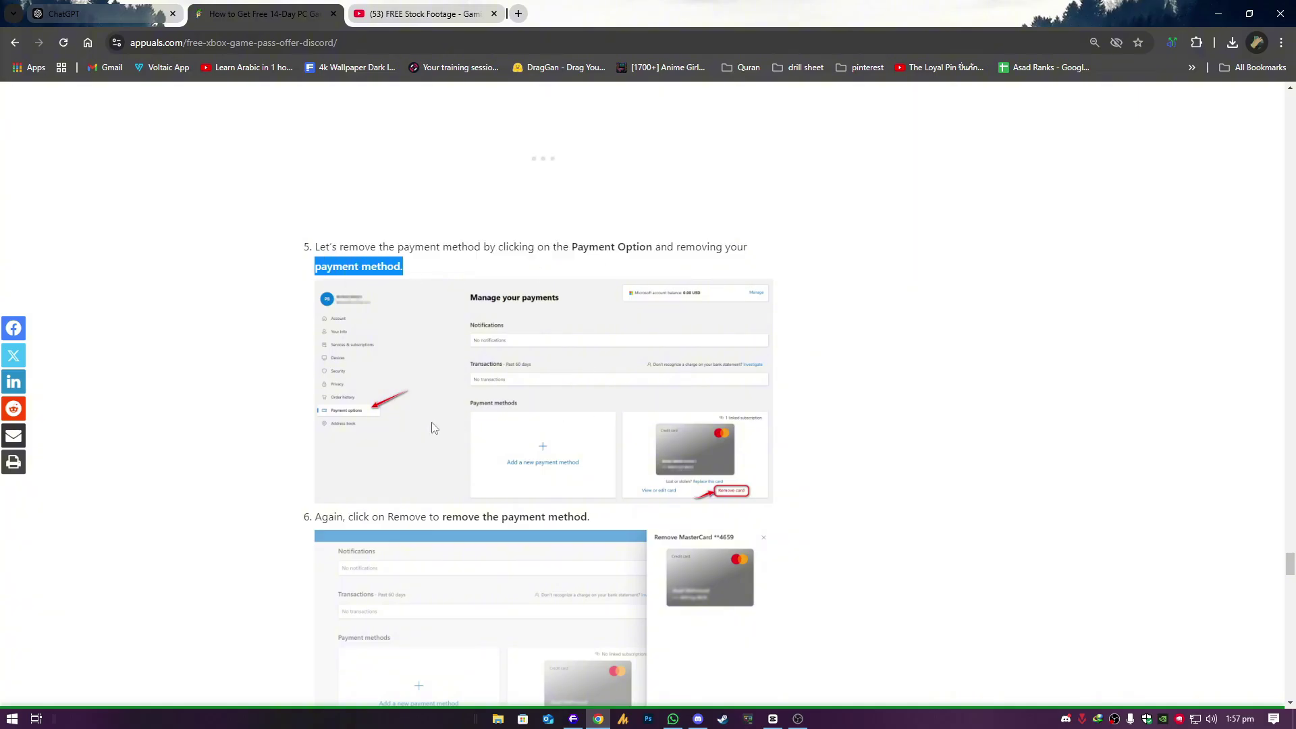
scroll(583, 421, "down", 1)
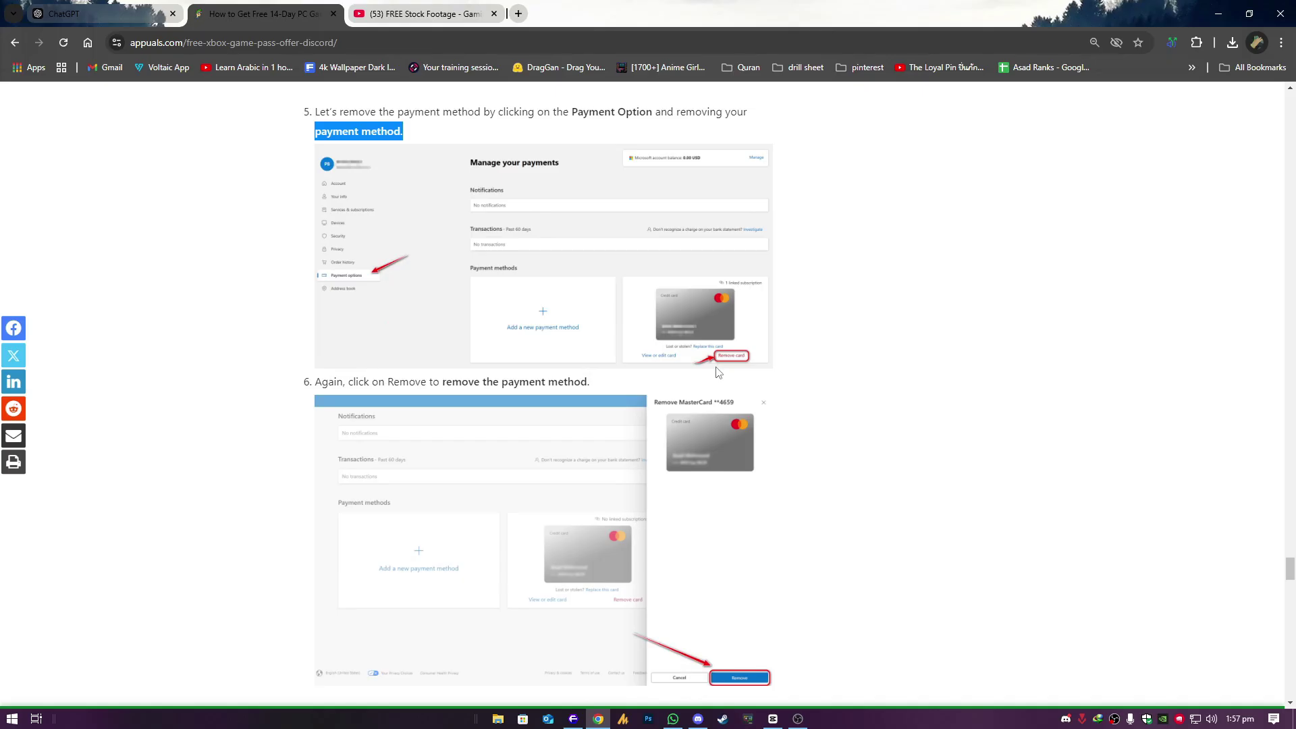
scroll(732, 356, "down", 2)
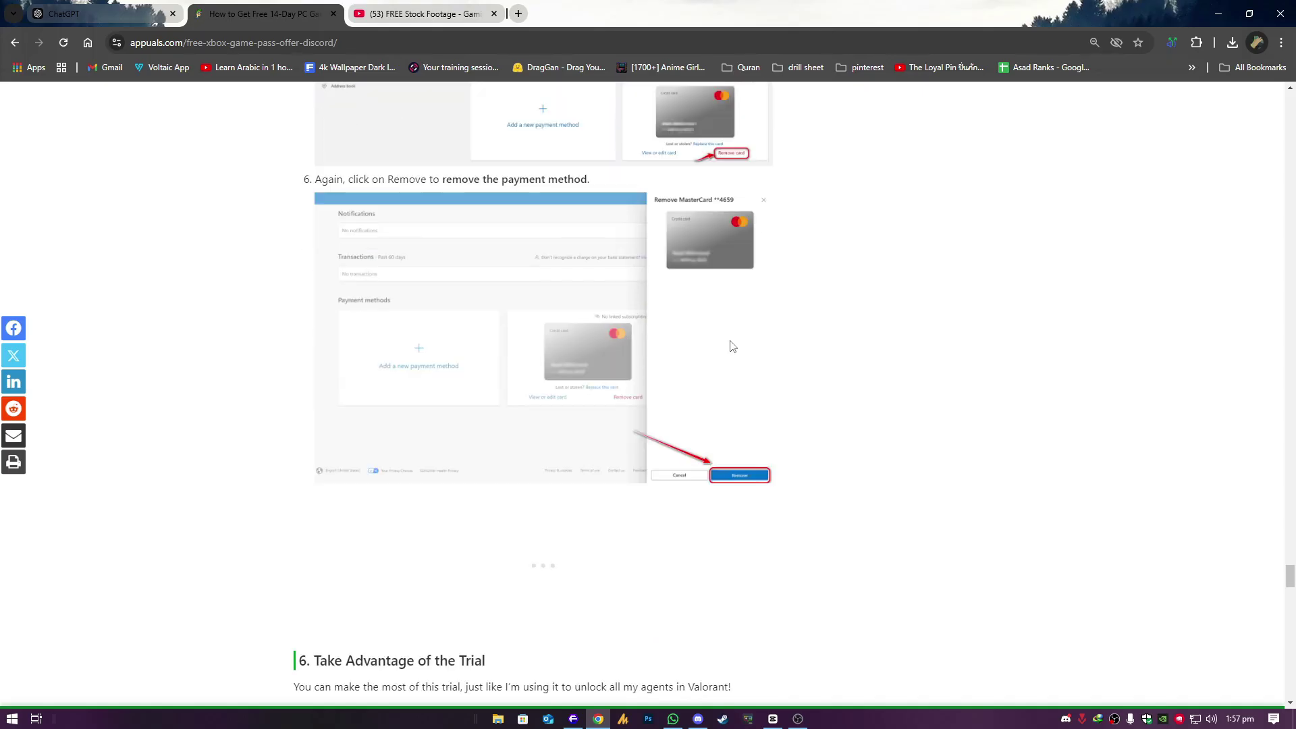
scroll(739, 481, "down", 3)
scroll(366, 307, "down", 1)
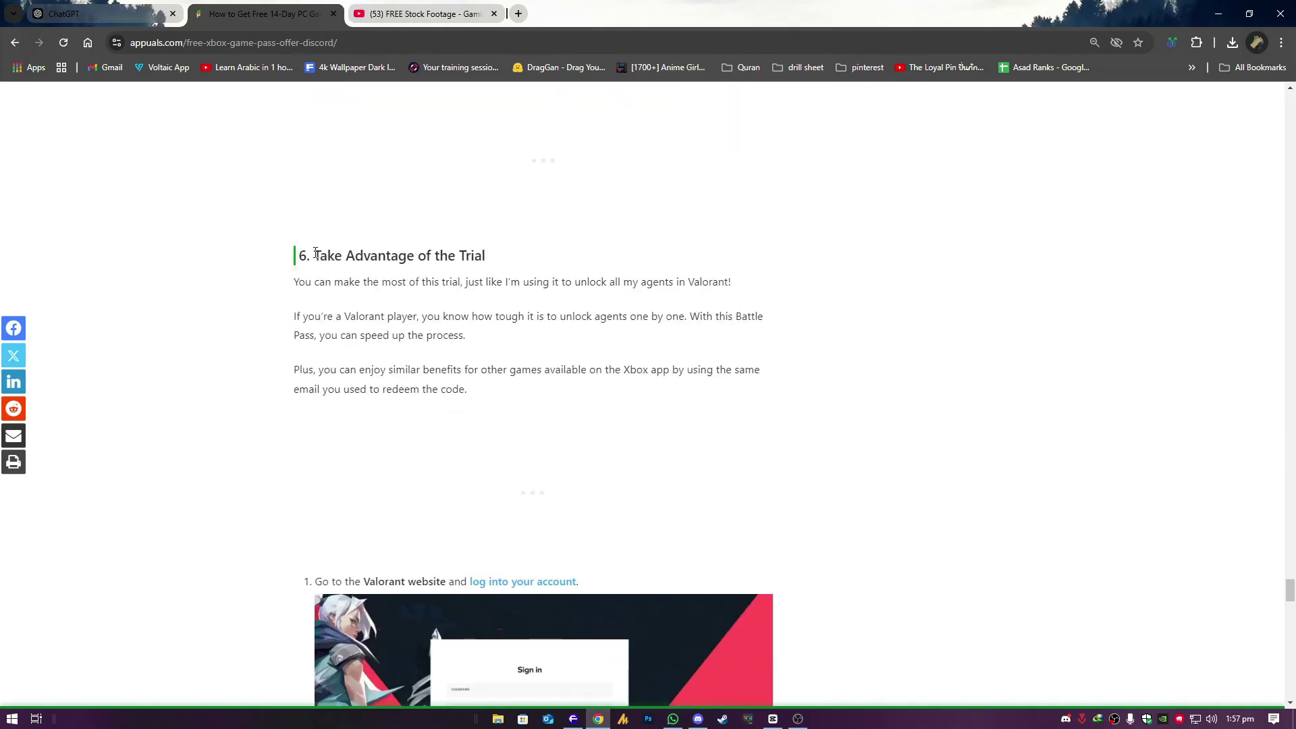
left_click_drag(314, 256, 486, 255)
scroll(476, 364, "down", 1)
Highlight the trial paragraphs, open and close the Riot sign-in tab, highlight step 2.
left_click_drag(294, 145, 508, 292)
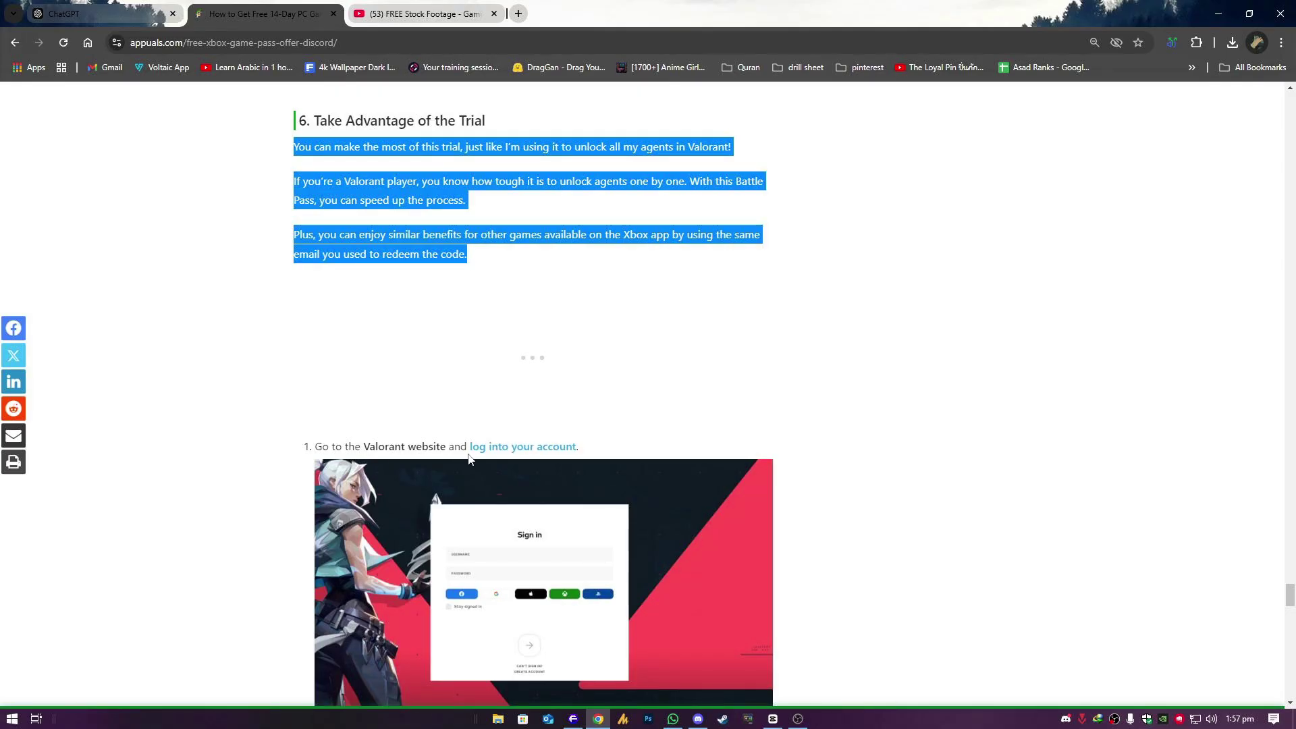
scroll(554, 449, "down", 2)
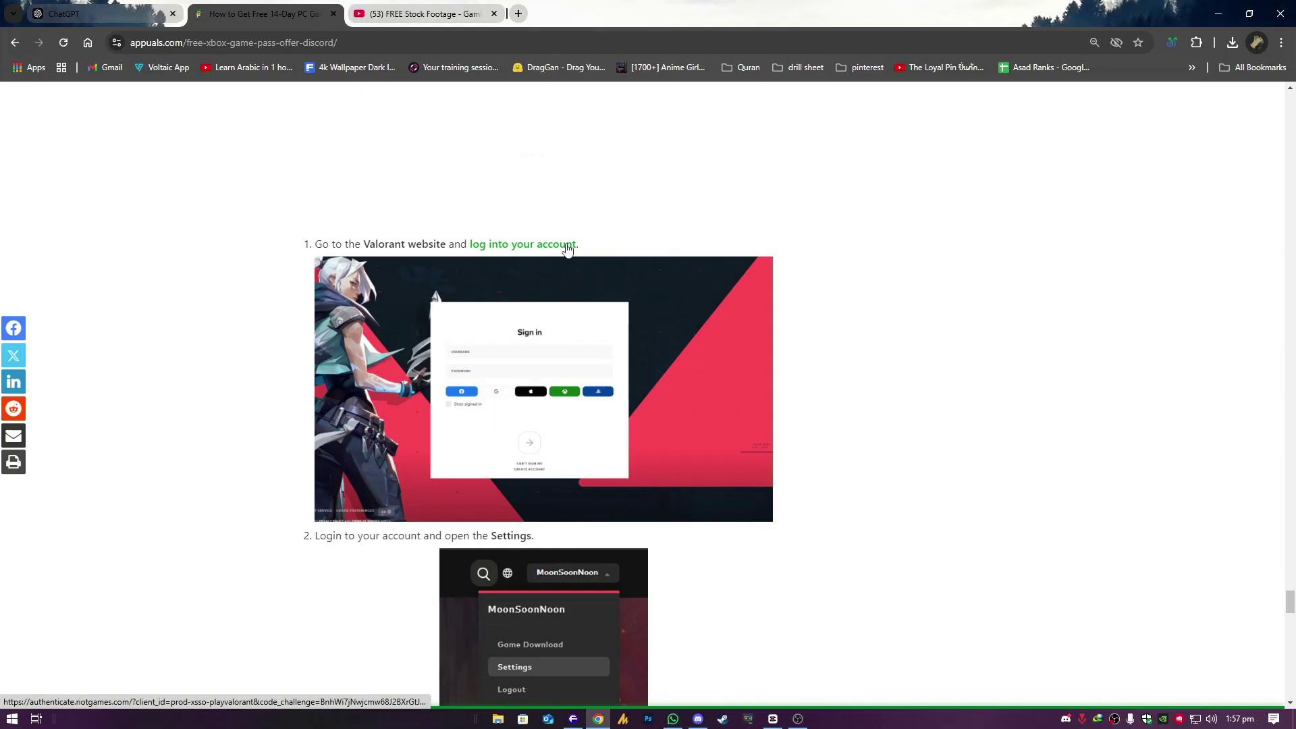
scroll(317, 328, "down", 2)
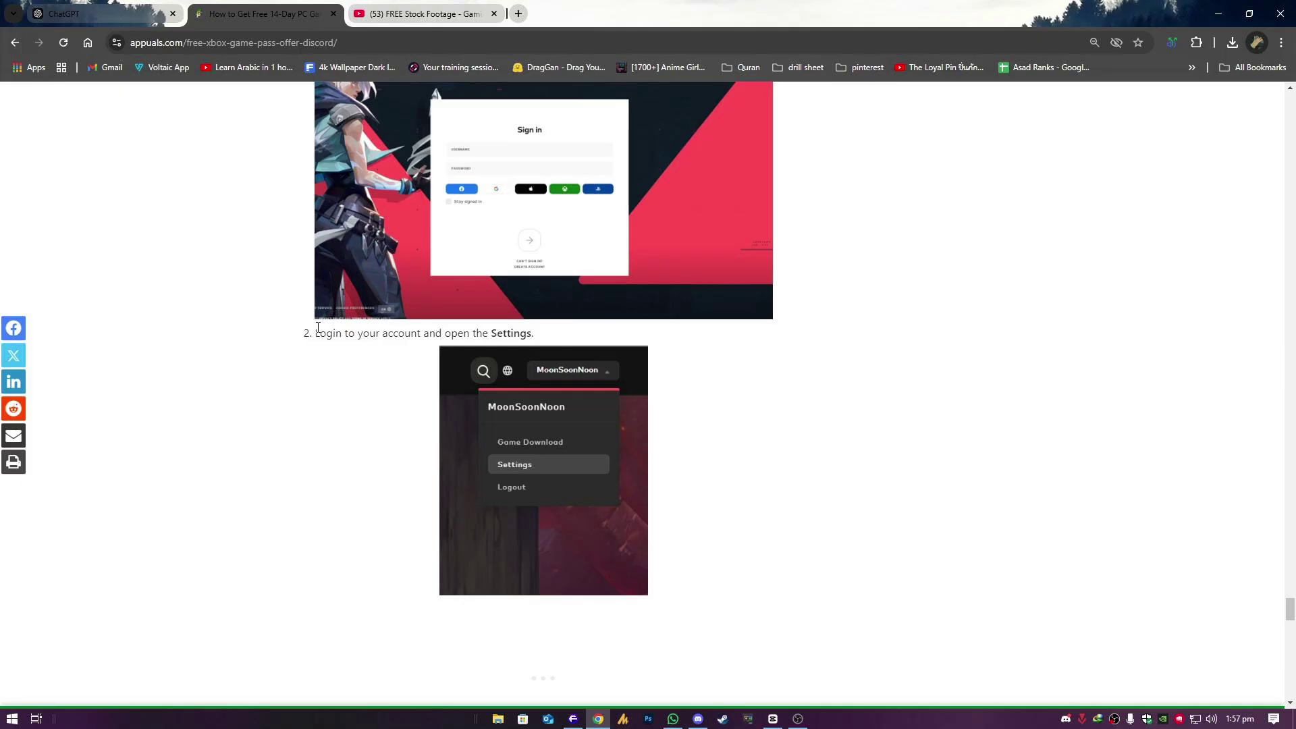
scroll(317, 328, "up", 2)
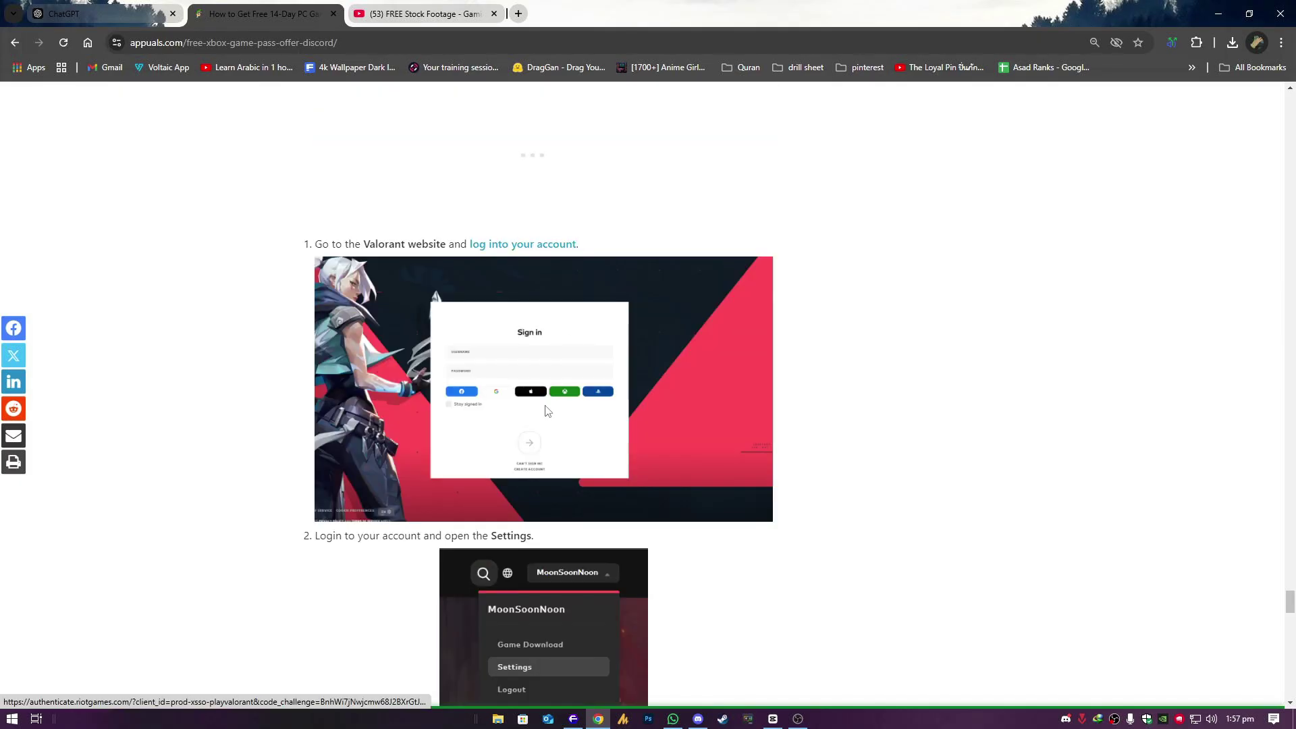
scroll(547, 410, "down", 1)
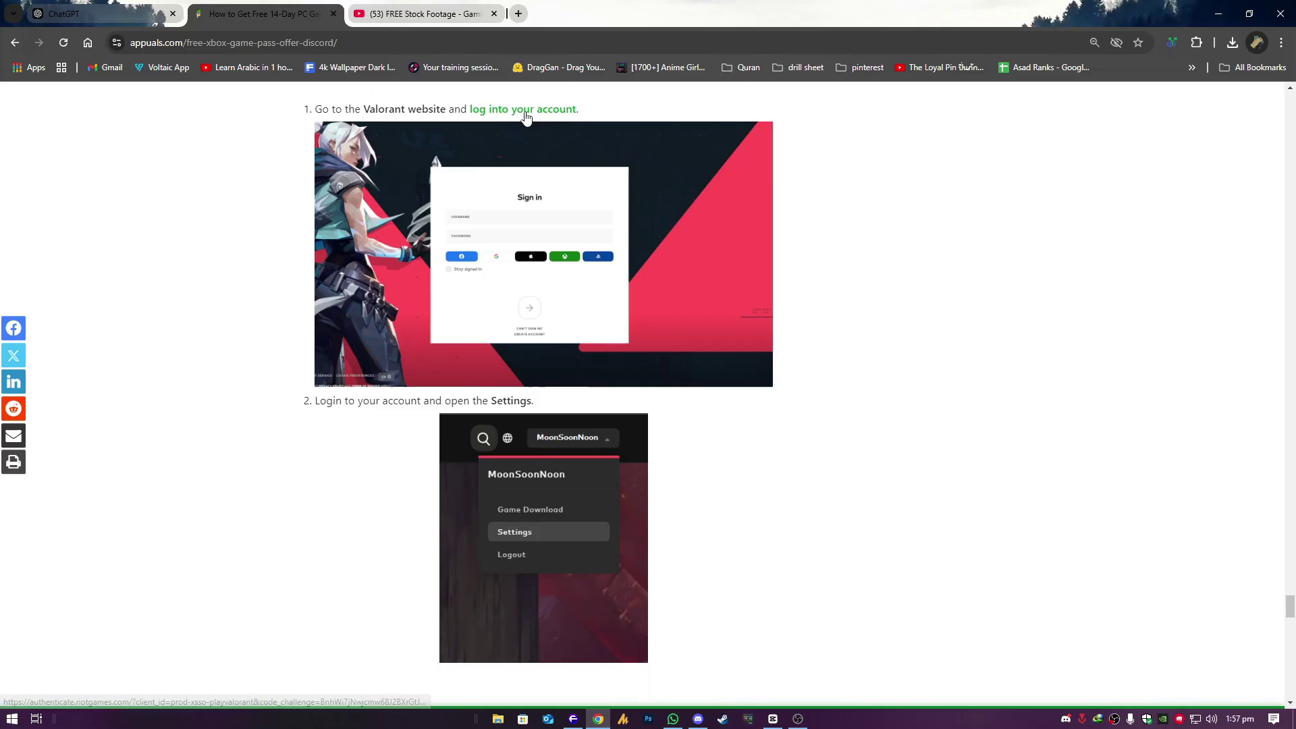
left_click(523, 110)
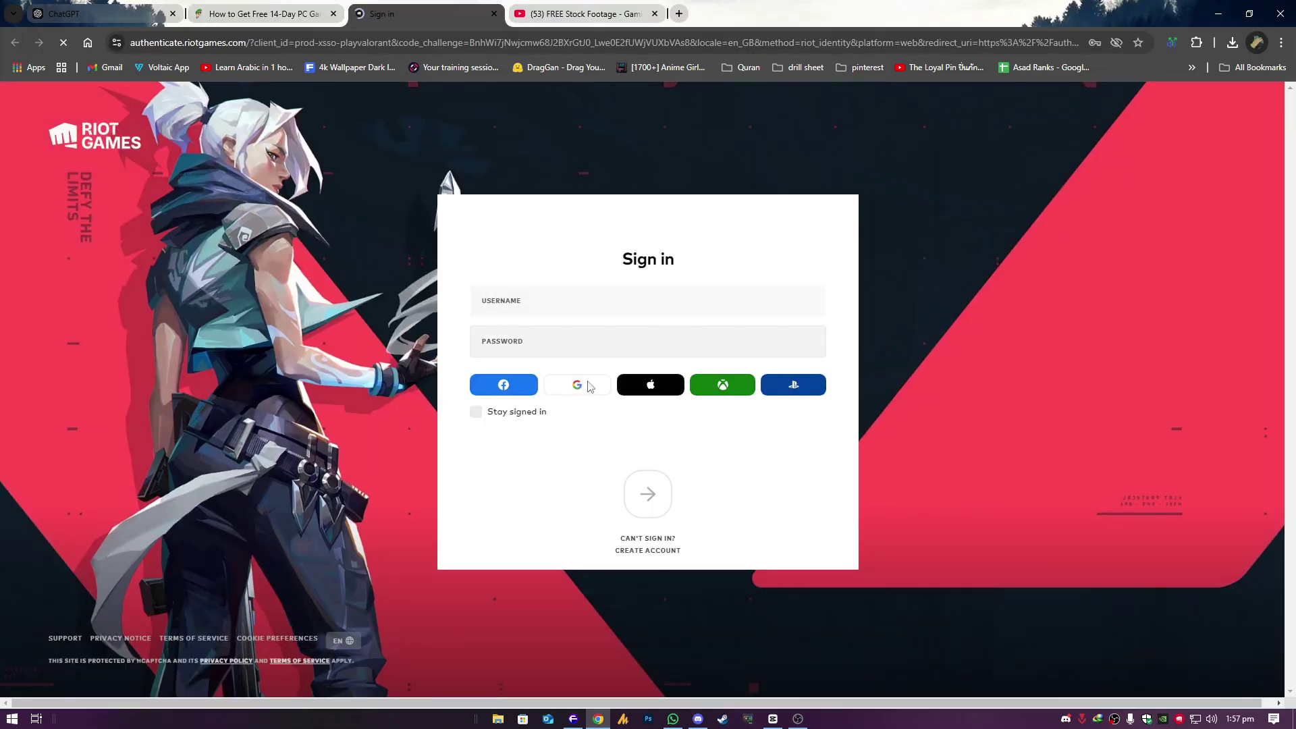
left_click(495, 12)
scroll(476, 376, "down", 1)
left_click_drag(315, 332, 532, 334)
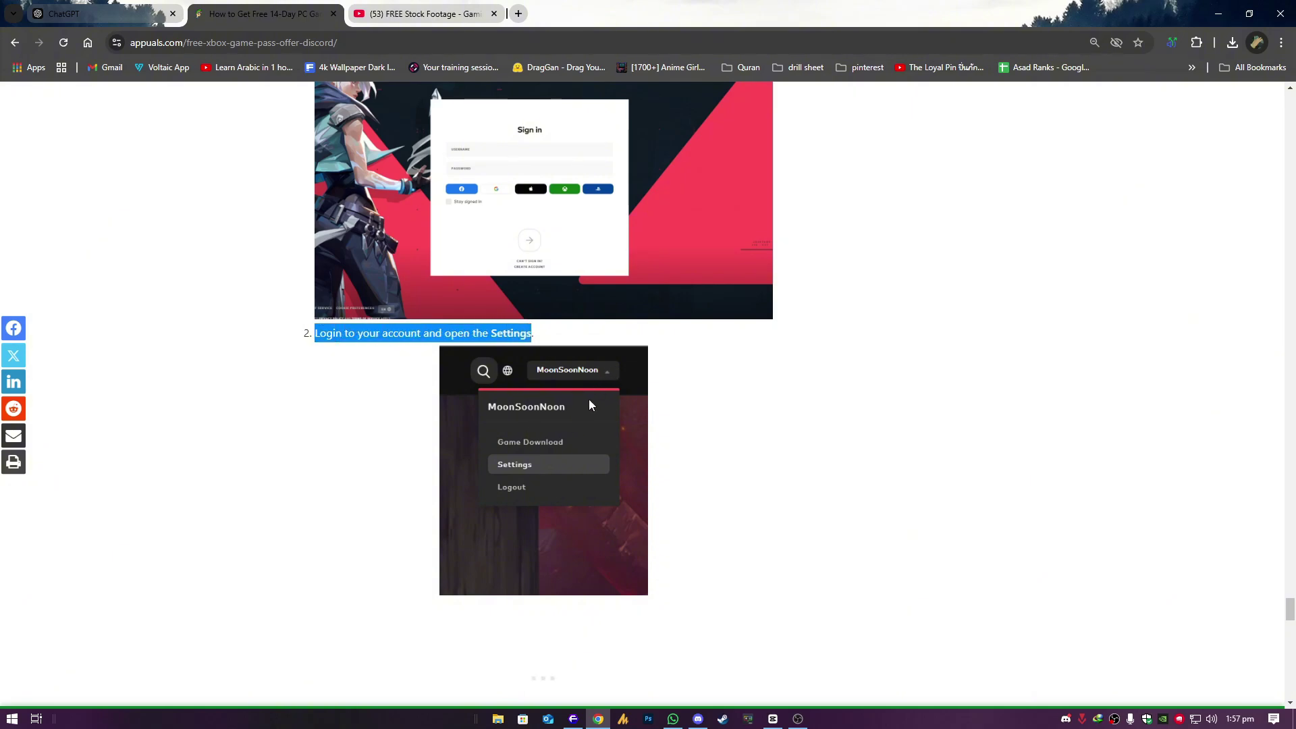
scroll(521, 463, "down", 5)
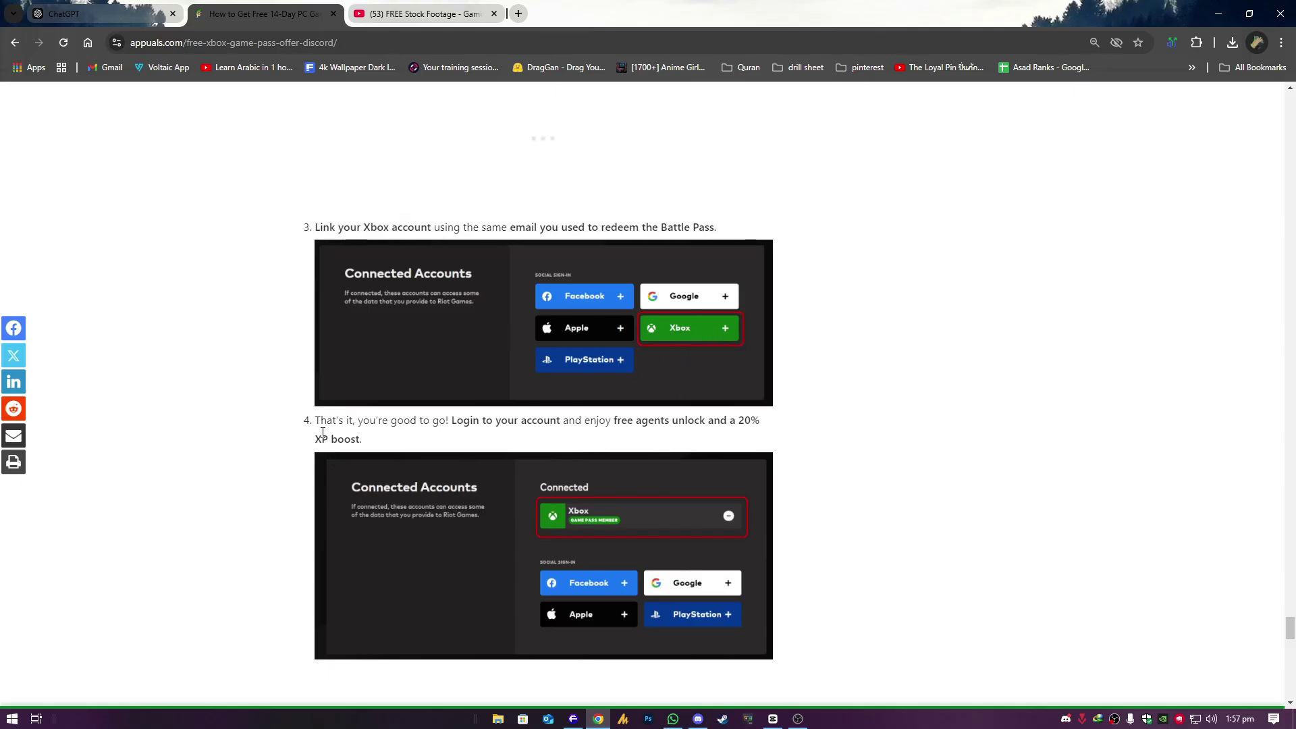
Highlight step 4 about unlocked agents and XP boost while finishing the guide.
left_click_drag(315, 420, 362, 438)
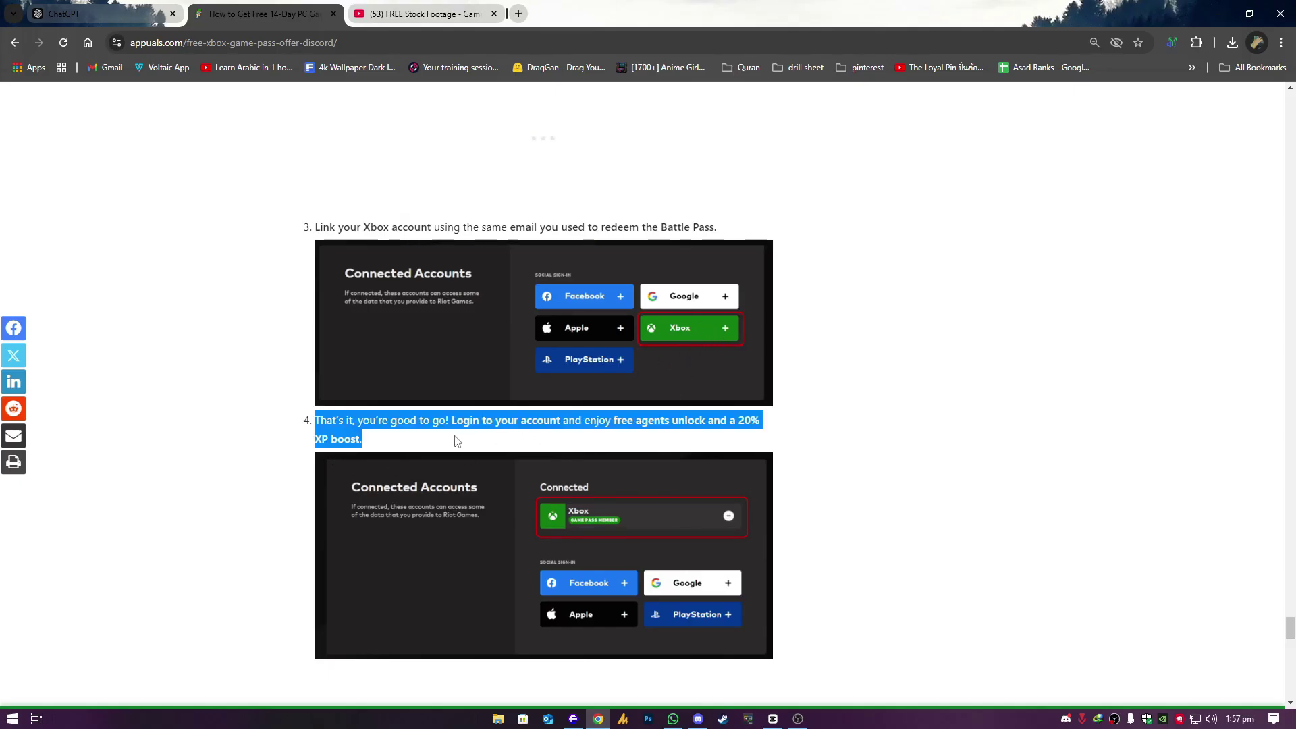
scroll(531, 424, "down", 2)
scroll(540, 432, "down", 2)
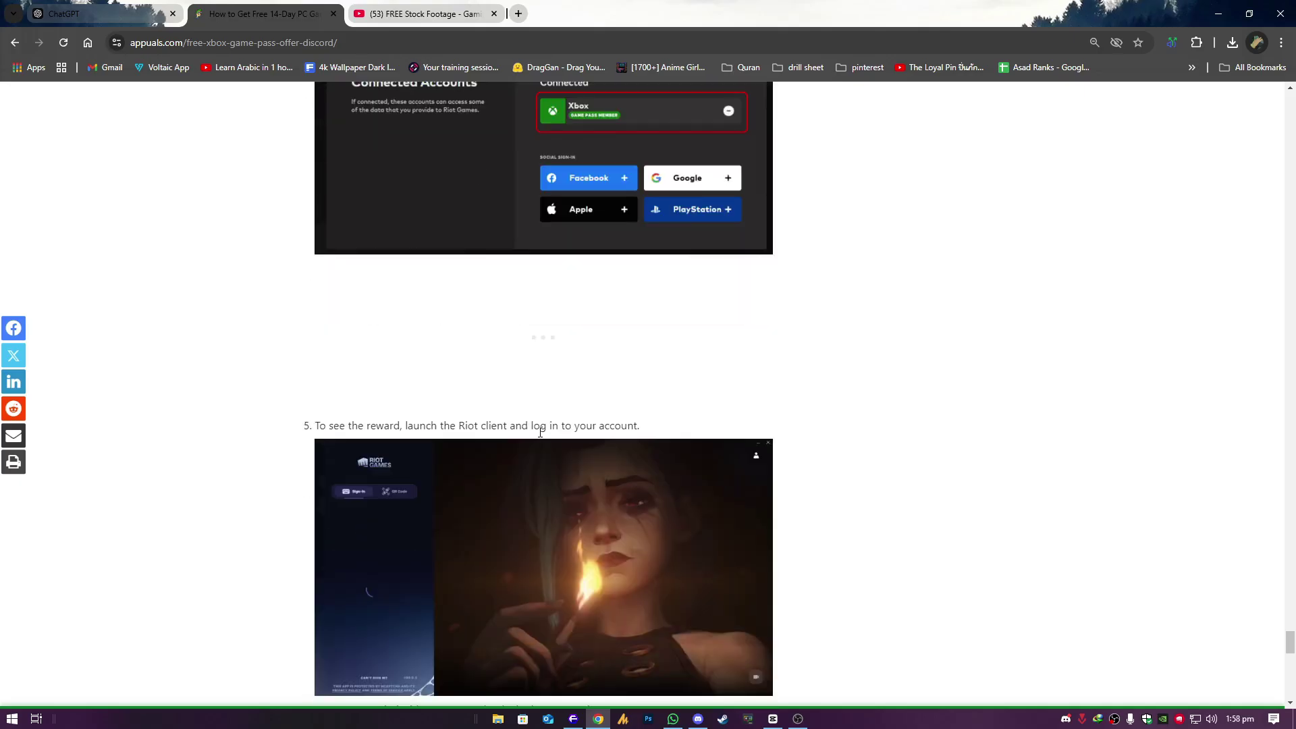
scroll(539, 432, "down", 1)
scroll(493, 436, "down", 3)
scroll(592, 481, "down", 2)
scroll(588, 478, "down", 1)
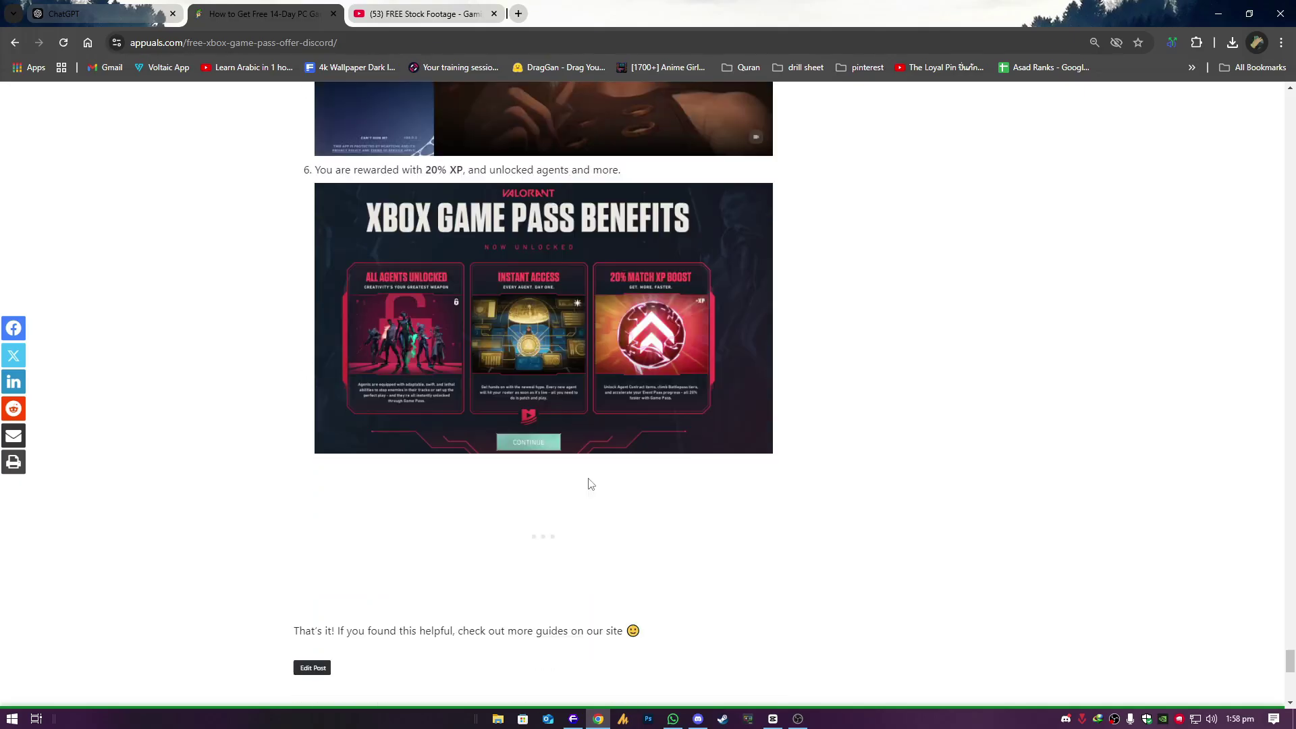
scroll(645, 484, "down", 2)
scroll(720, 503, "up", 1)
scroll(719, 503, "up", 1)
scroll(729, 534, "up", 1)
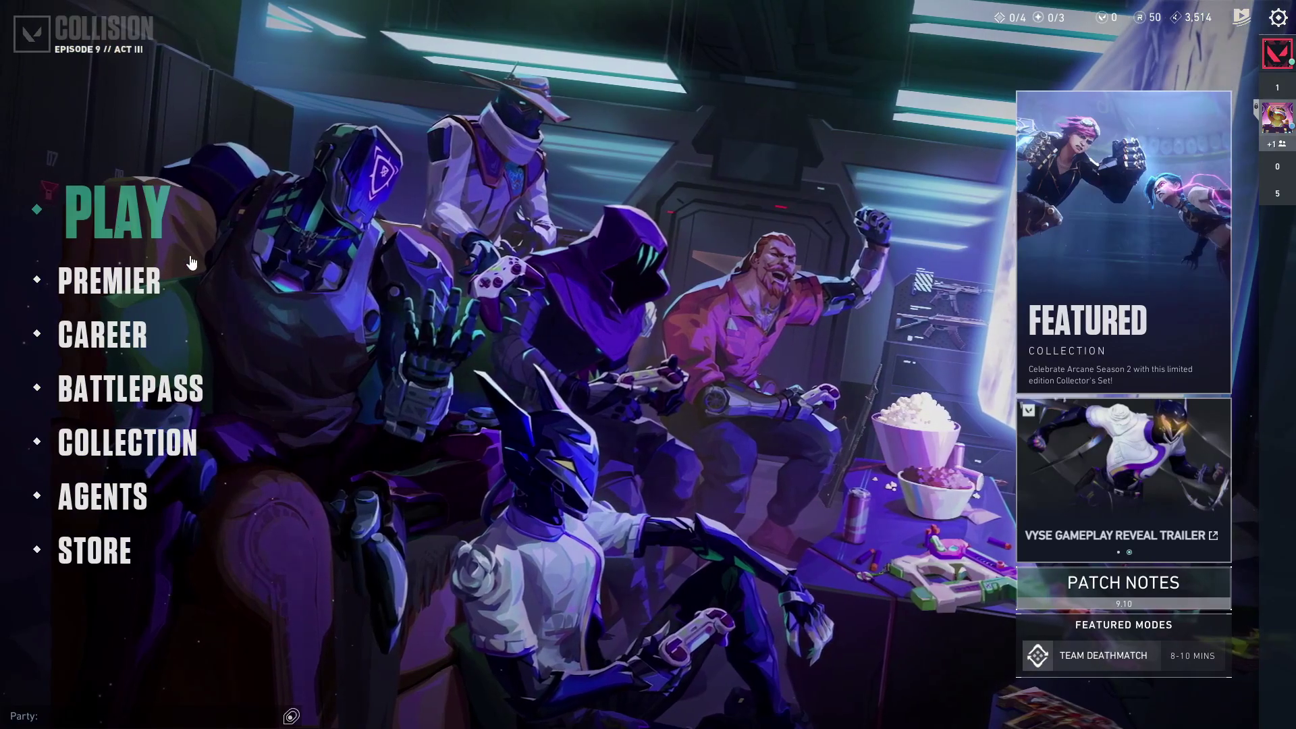
Open Valorant's play lobby to view the Game Pass rewards programs.
left_click(162, 218)
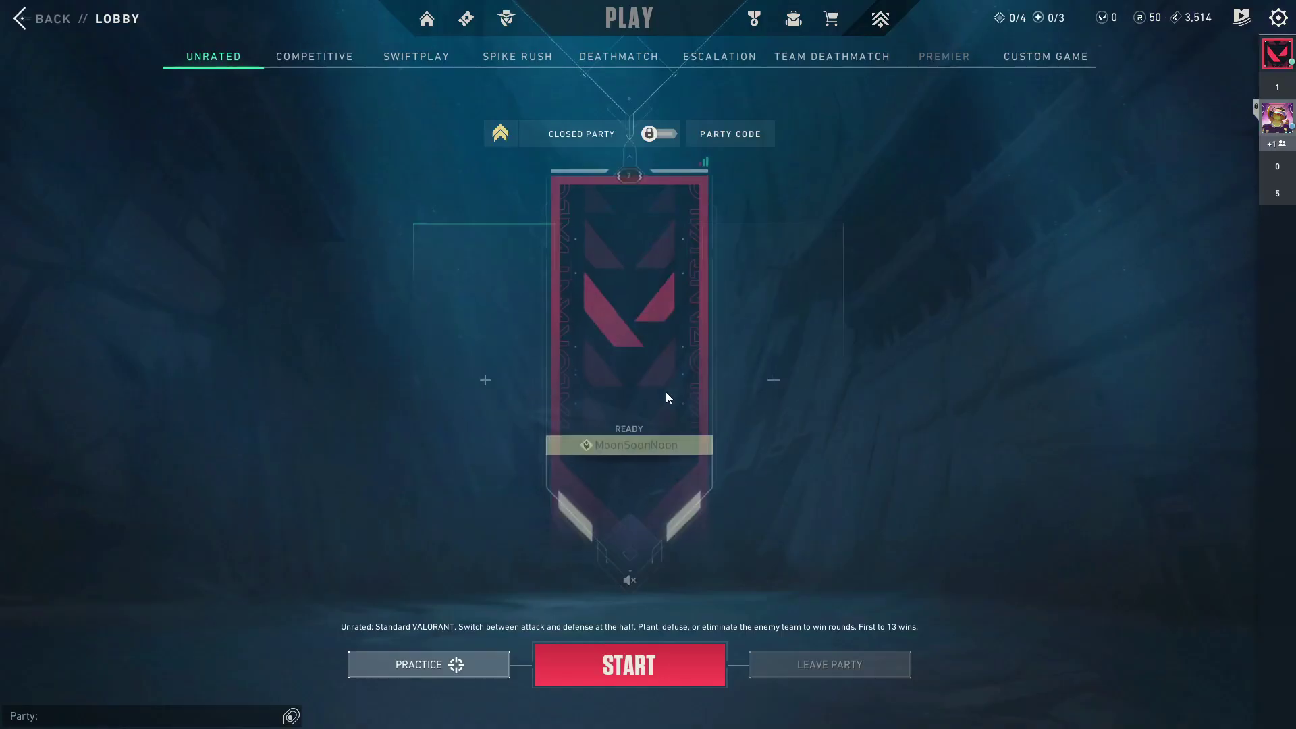